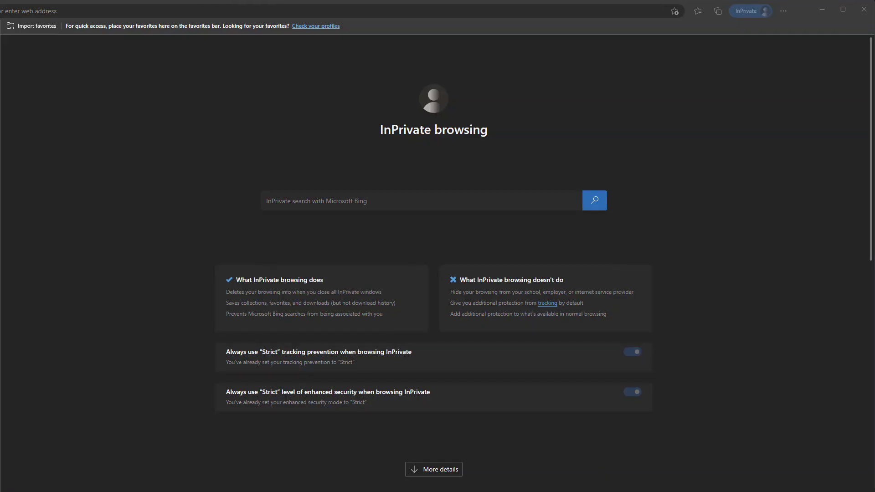
- Go to aka.ms/studentcertification in Edge and start signing in to Microsoft Learn
click(47, 11)
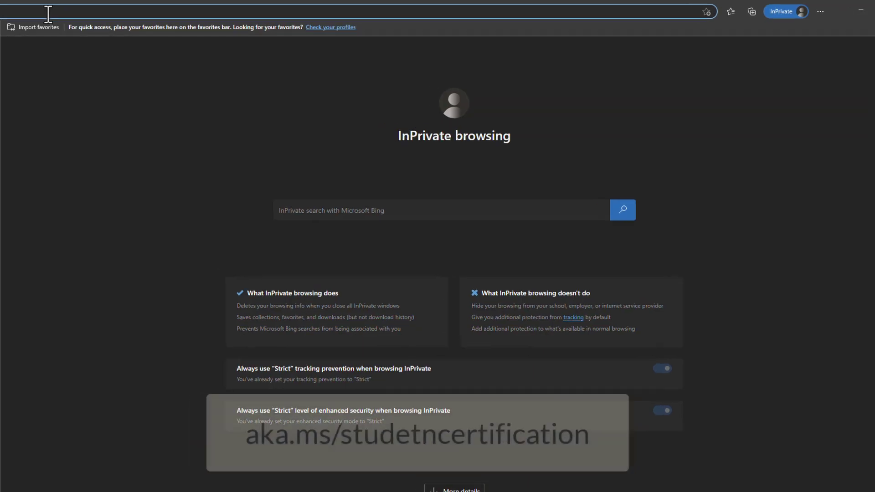
text(aka.ms/studentcertification)
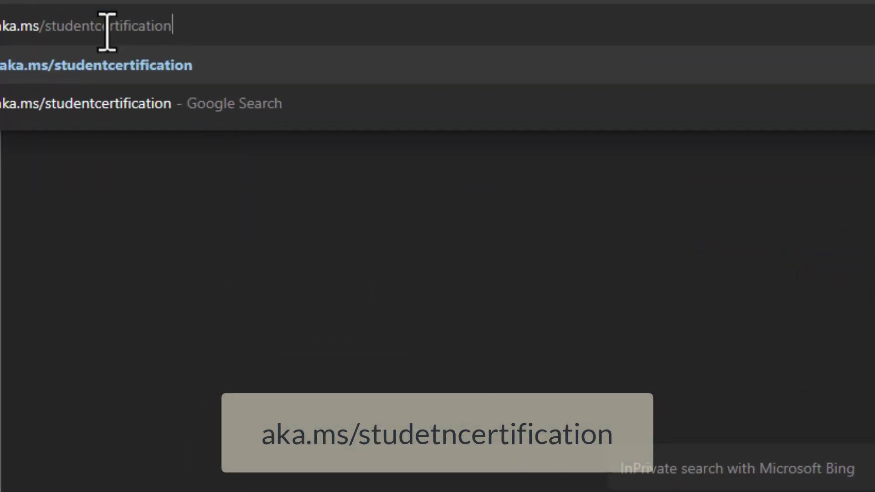
key(Return)
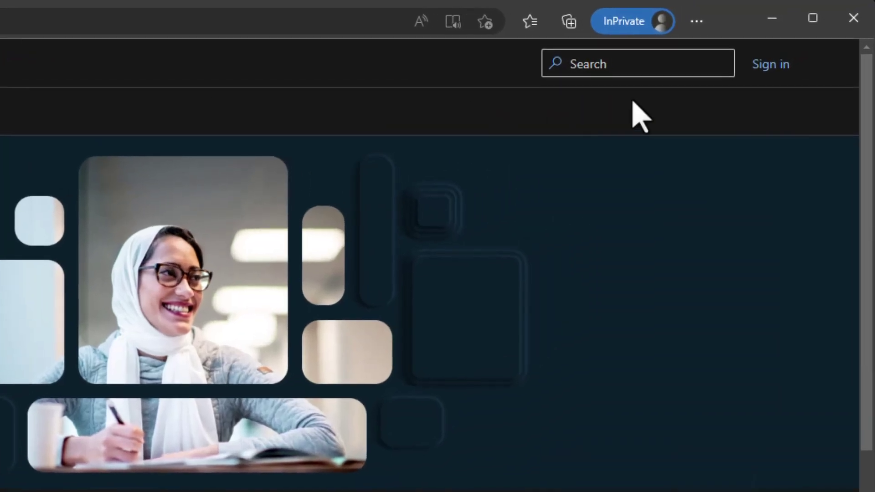
click(770, 68)
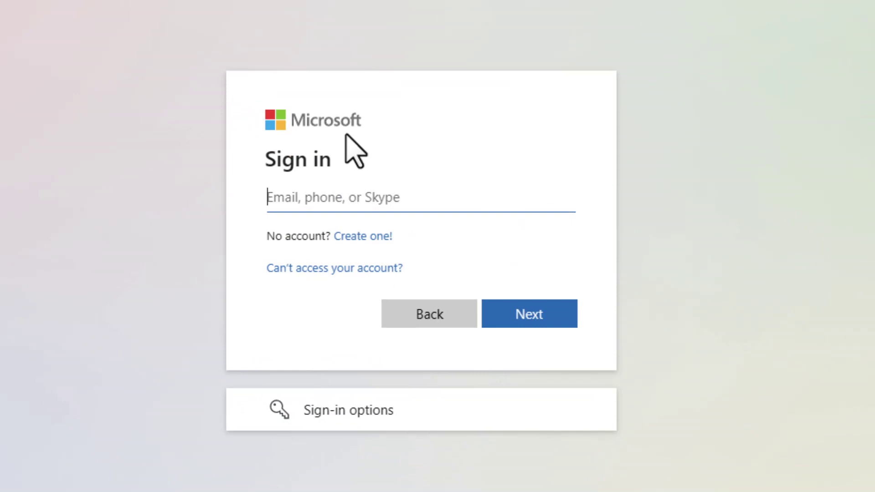
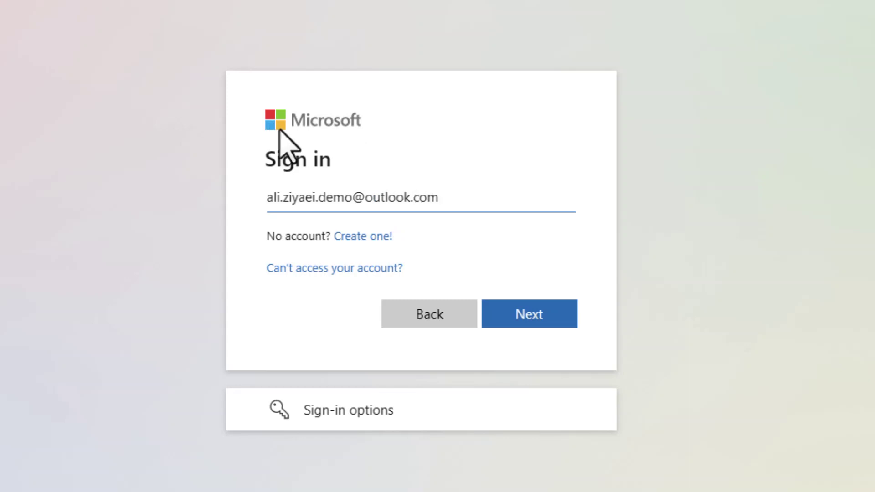
- Sign in with the account's e-mail and password, choosing Yes to stay signed in
click(539, 325)
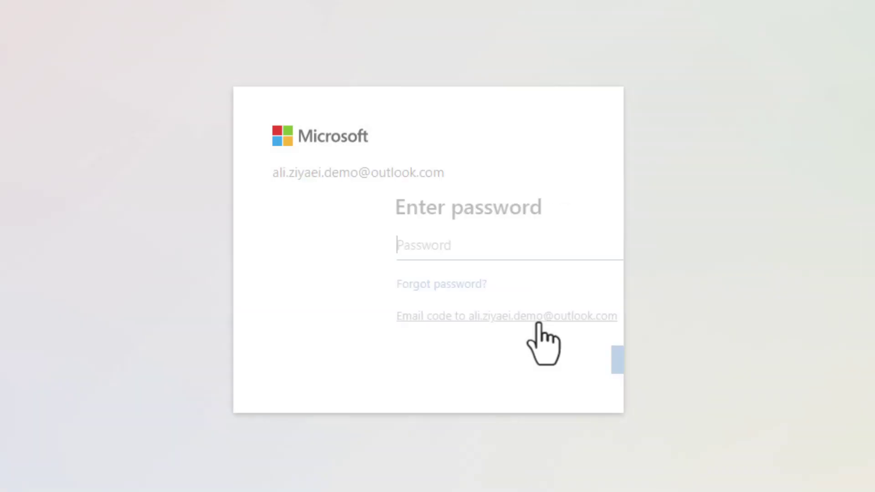
text(••••••)
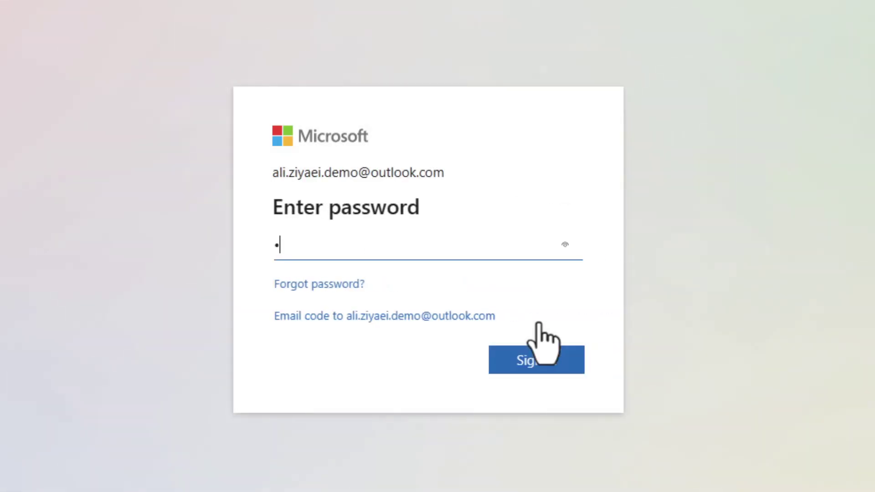
text(•••)
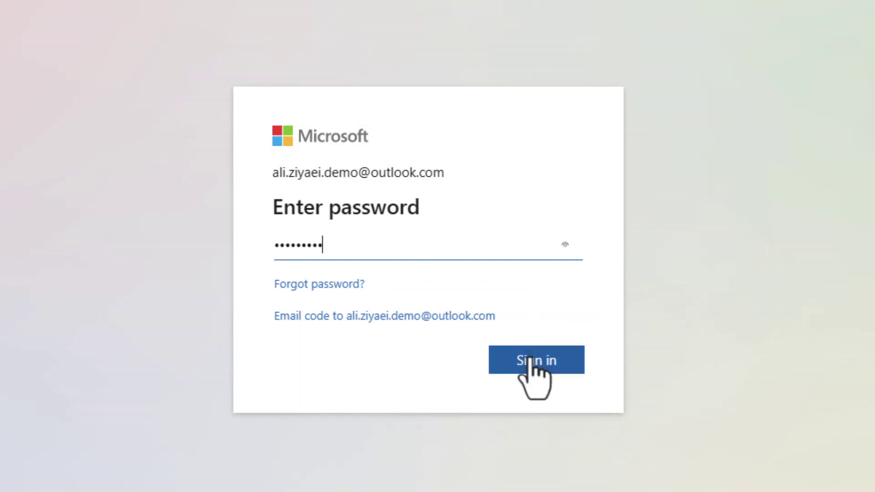
click(531, 360)
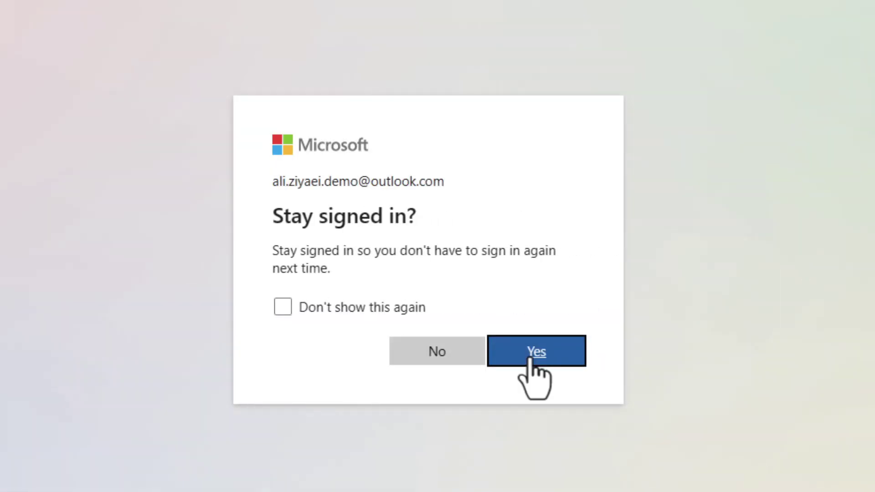
click(531, 360)
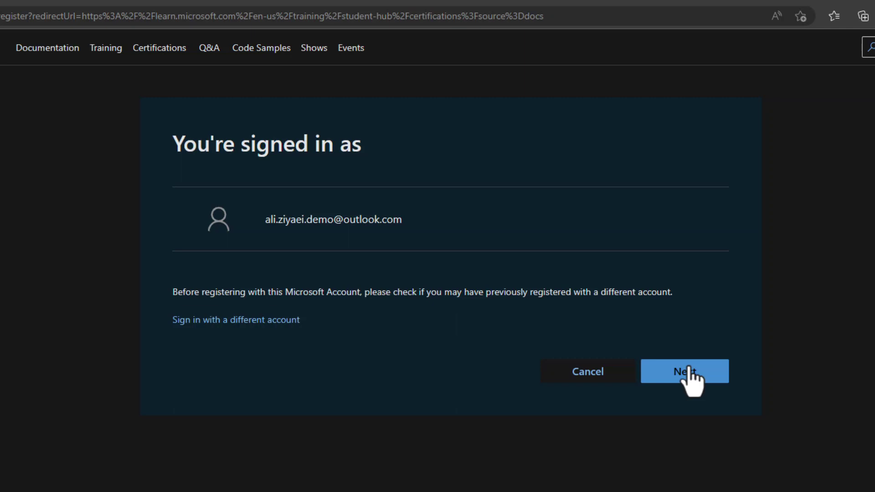
- Register with the signed-in account and set the display name to 'Demo'
click(689, 371)
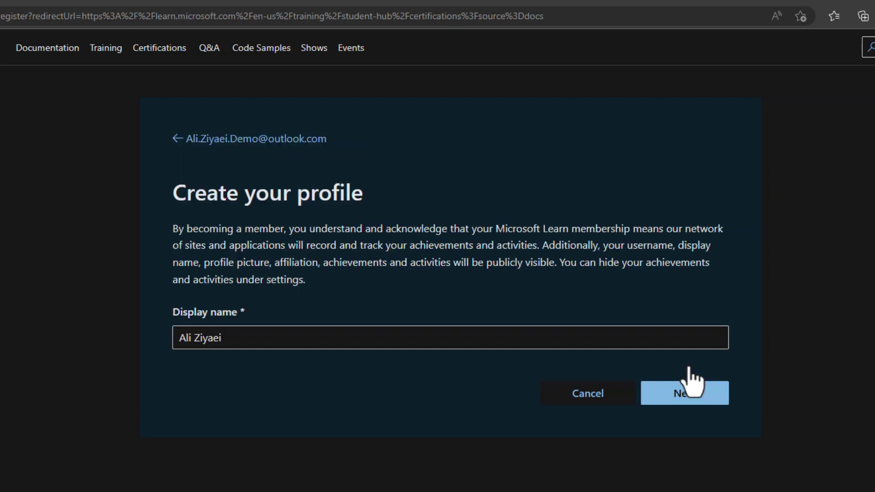
click(630, 341)
text(Demo)
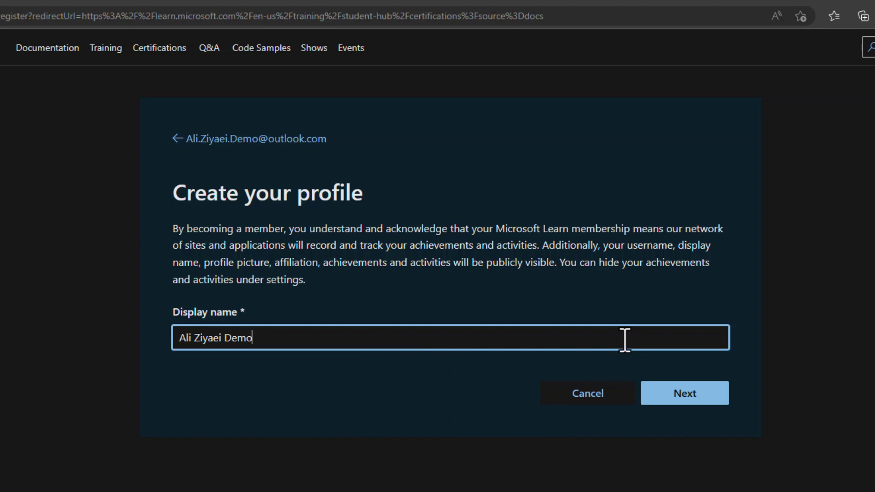
click(685, 396)
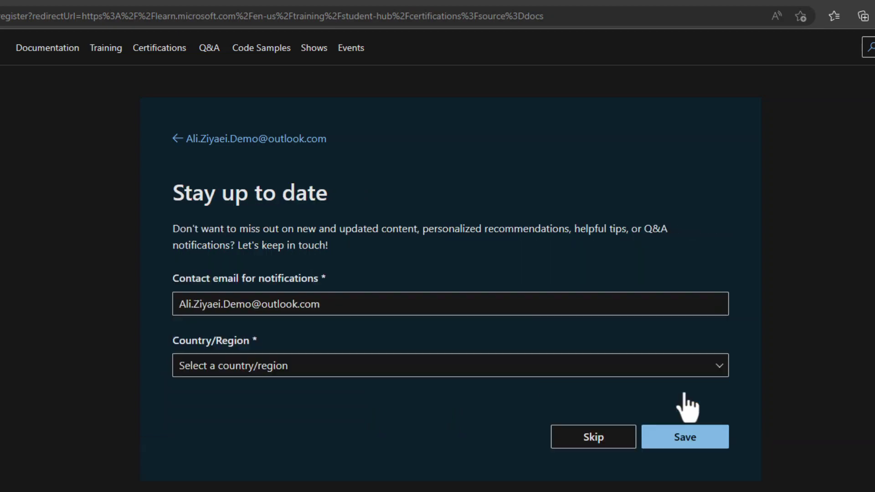
- Choose Canada as country/region, opt in to content updates, and save the profile
click(662, 370)
text(can)
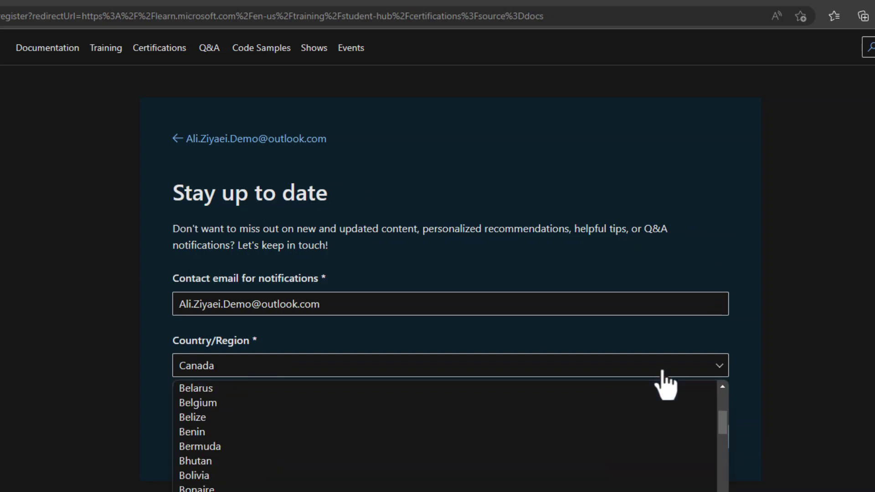
key(Return)
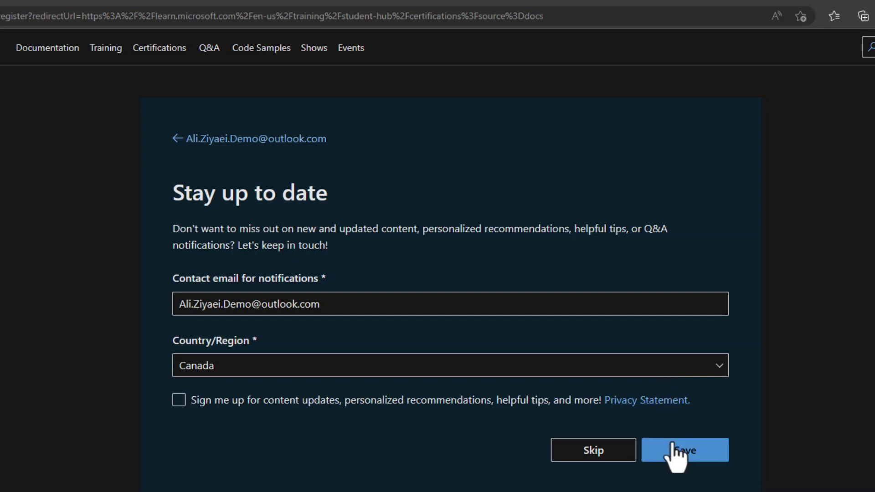
click(366, 408)
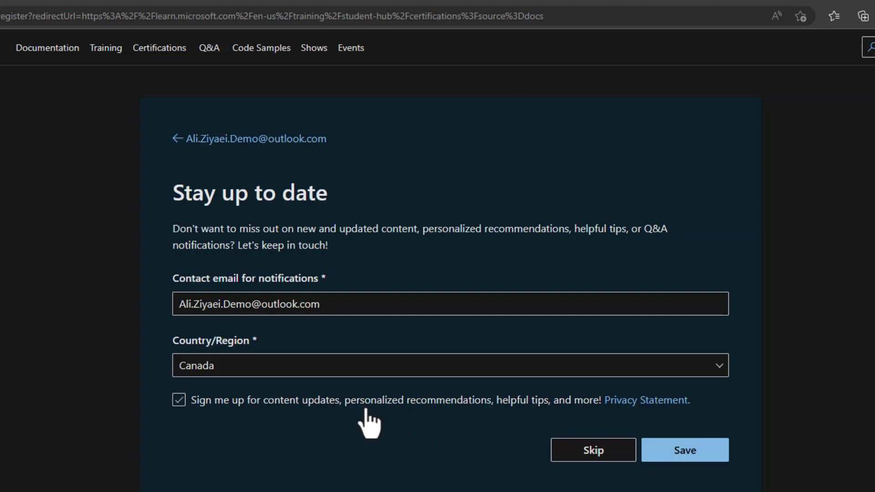
click(696, 464)
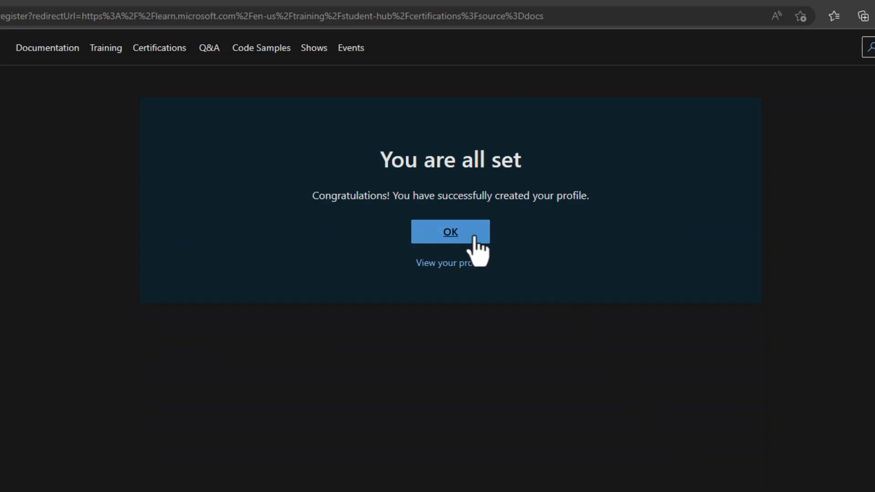
click(455, 268)
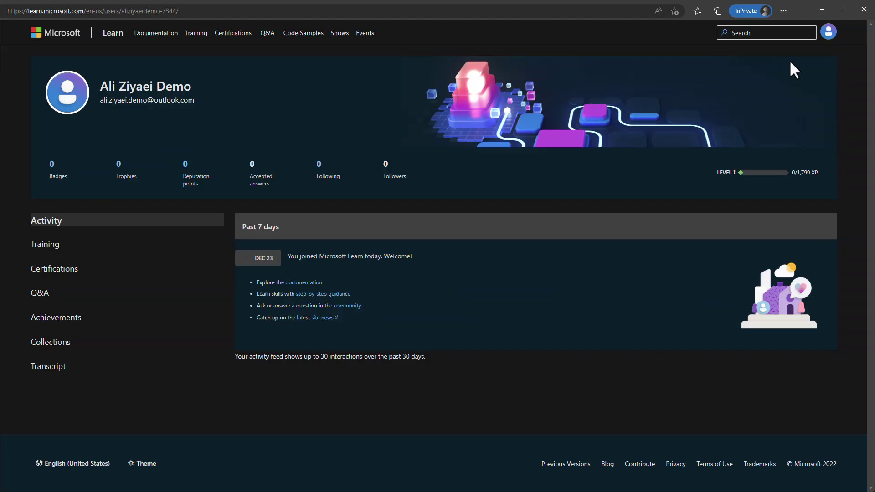
- Open the account menu from the avatar on the new profile page
click(829, 33)
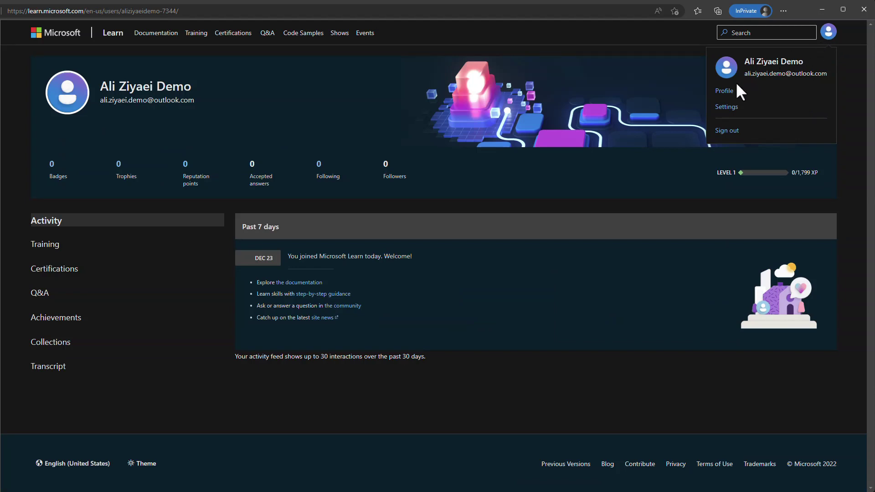
click(728, 108)
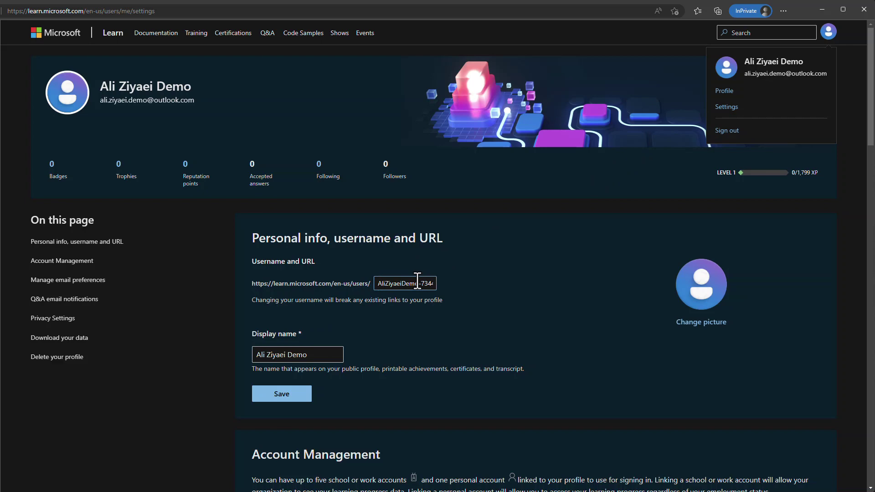
scroll(418, 279, down, 5)
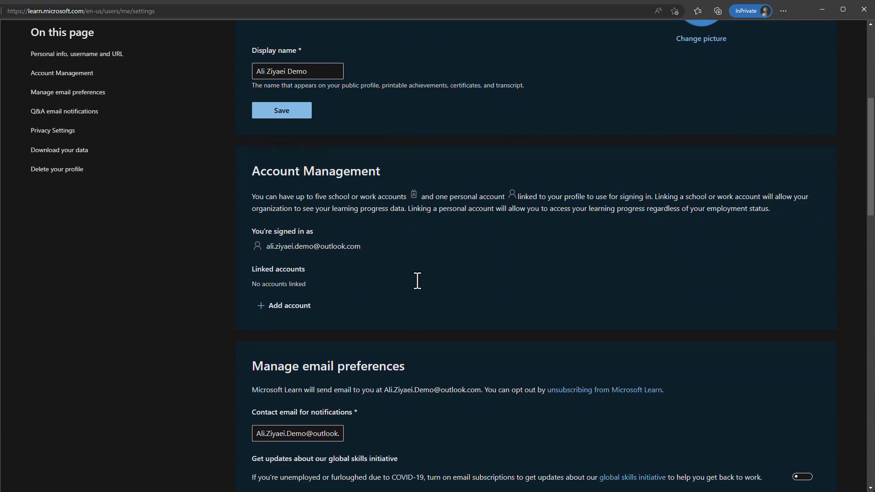
scroll(417, 279, down, 4)
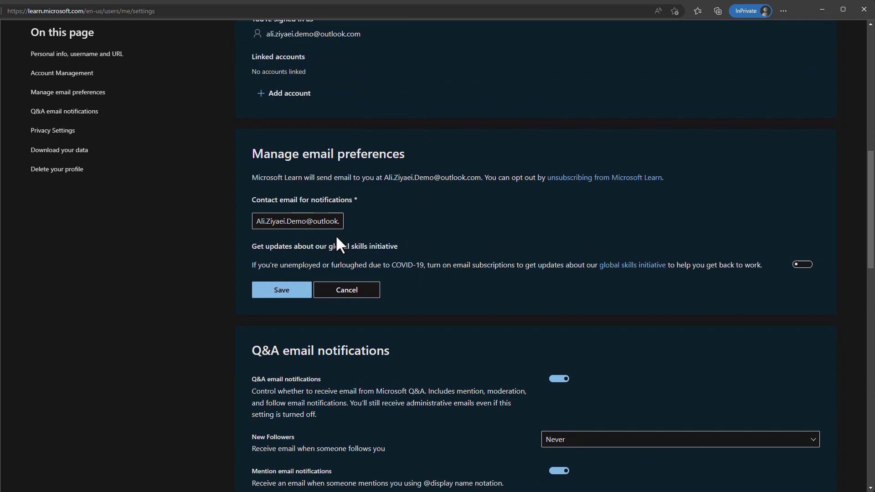
scroll(335, 234, up, 10)
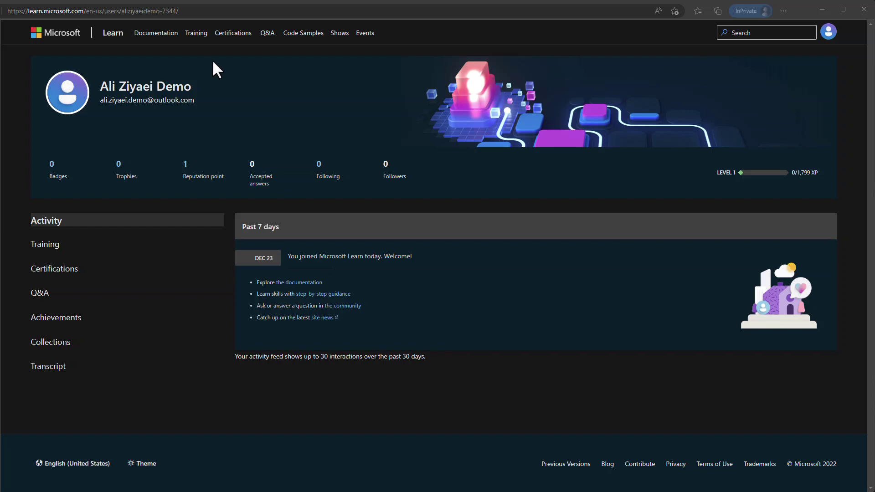
- Go from Training home to the Student Hub and open its Student Certifications resource
click(196, 37)
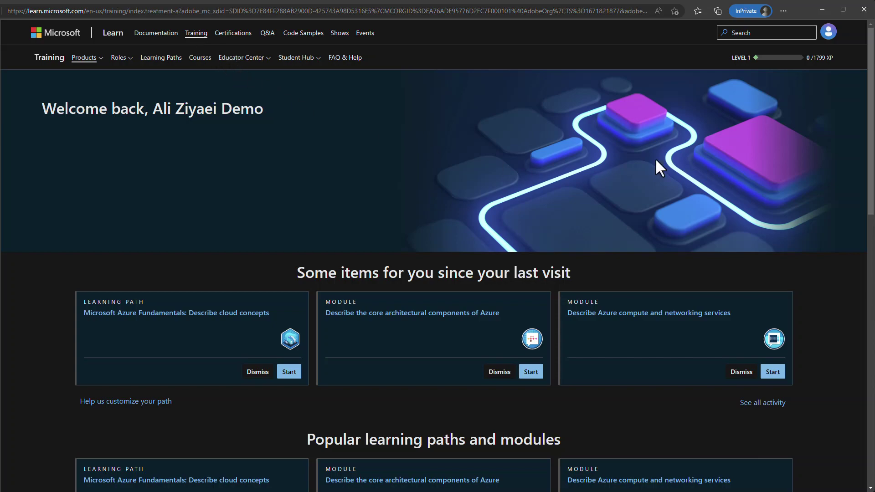
scroll(843, 247, down, 12)
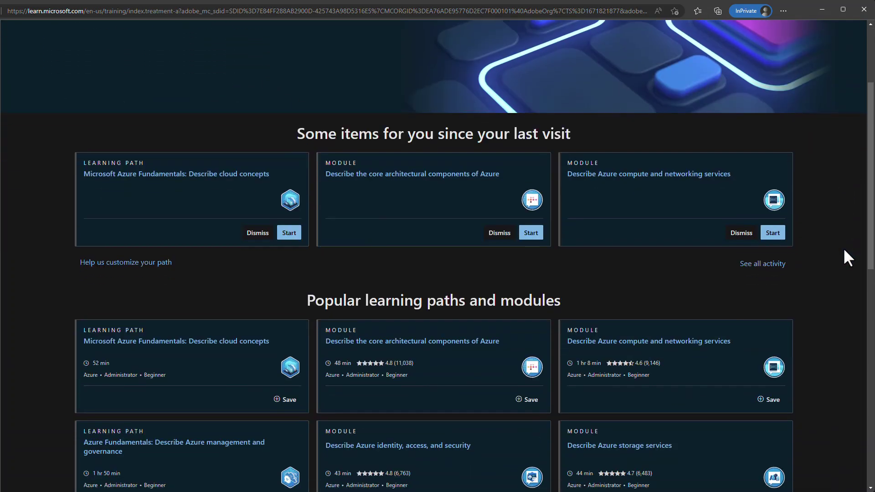
scroll(843, 248, down, 3)
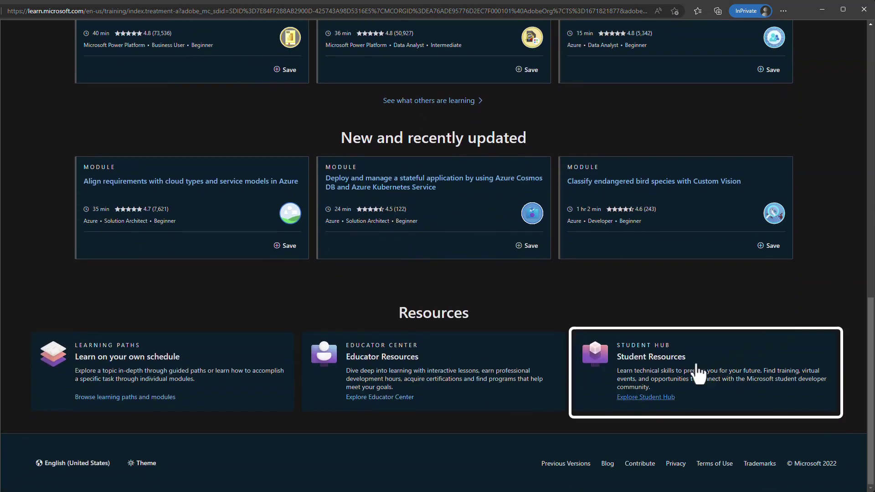
click(649, 396)
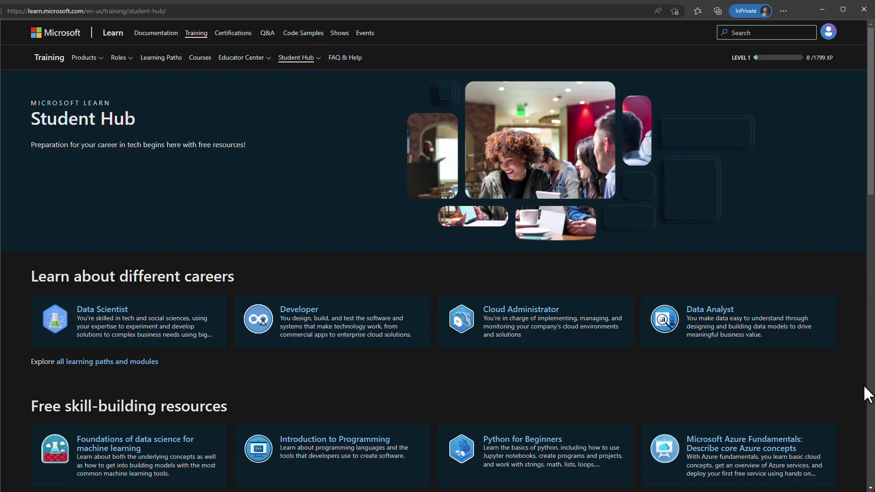
scroll(868, 394, down, 8)
scroll(868, 394, down, 3)
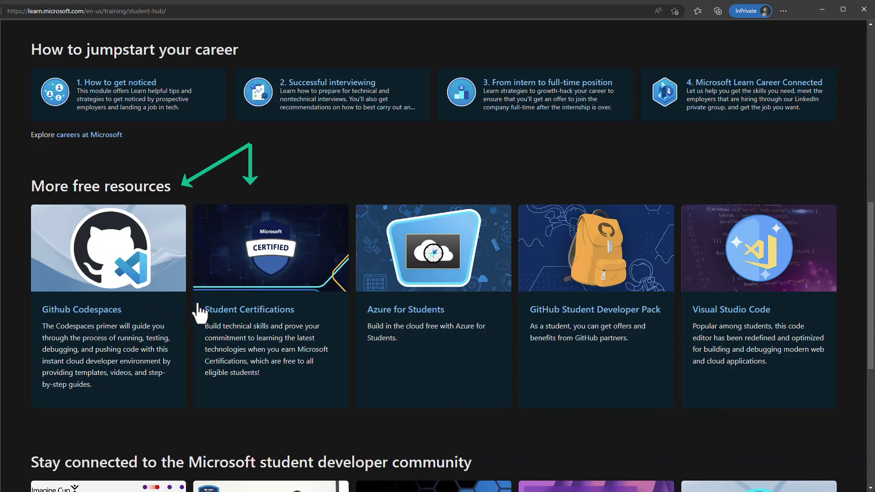
click(259, 314)
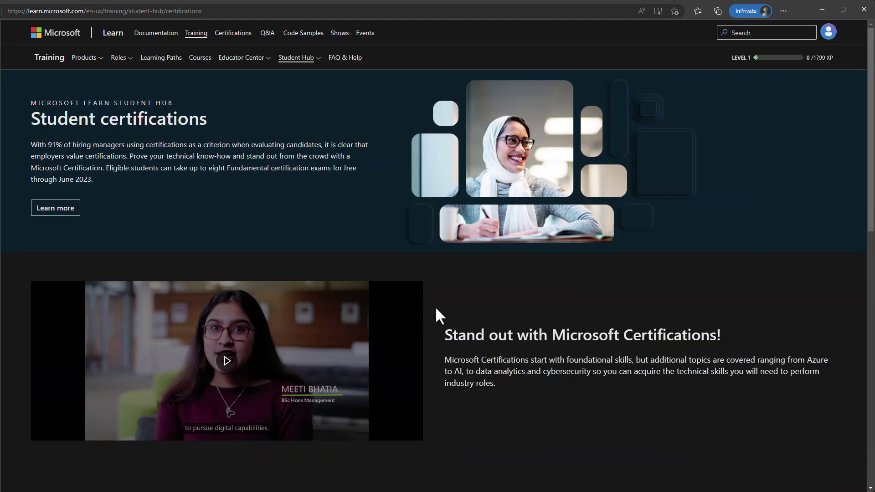
- Follow 'Verify your student status' to Cloud Ready Skills and start signing in
scroll(436, 308, down, 10)
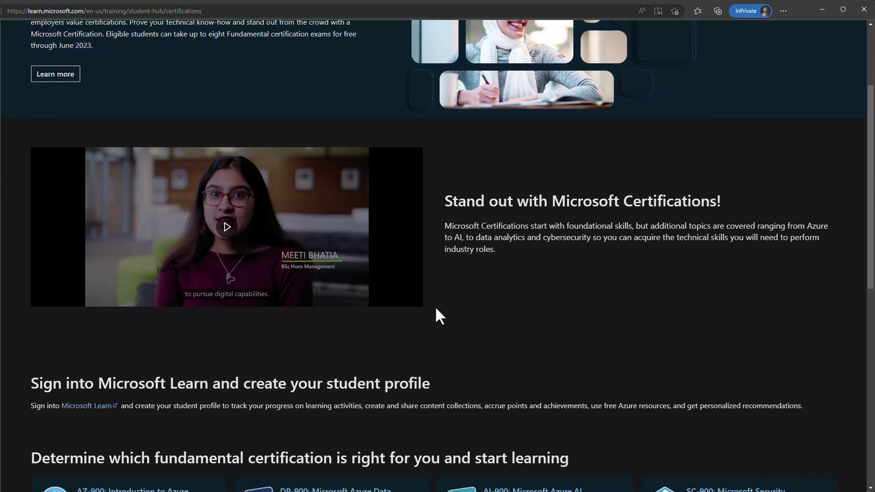
scroll(436, 309, down, 2)
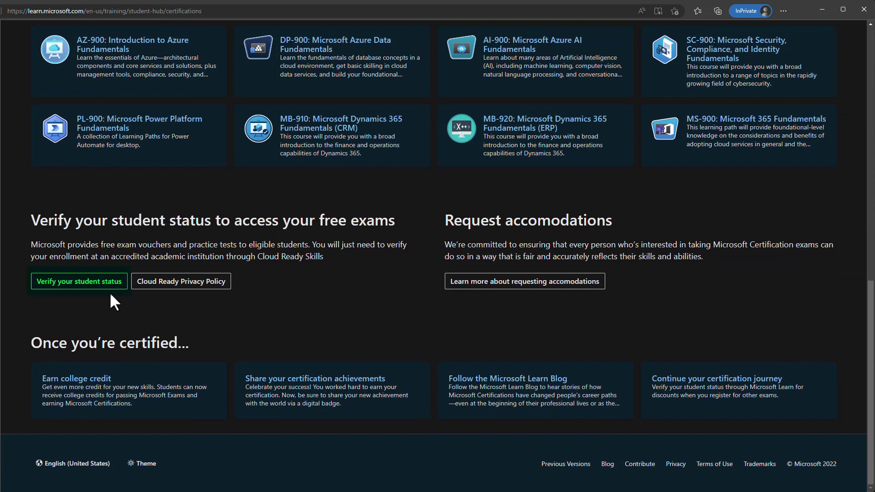
click(78, 281)
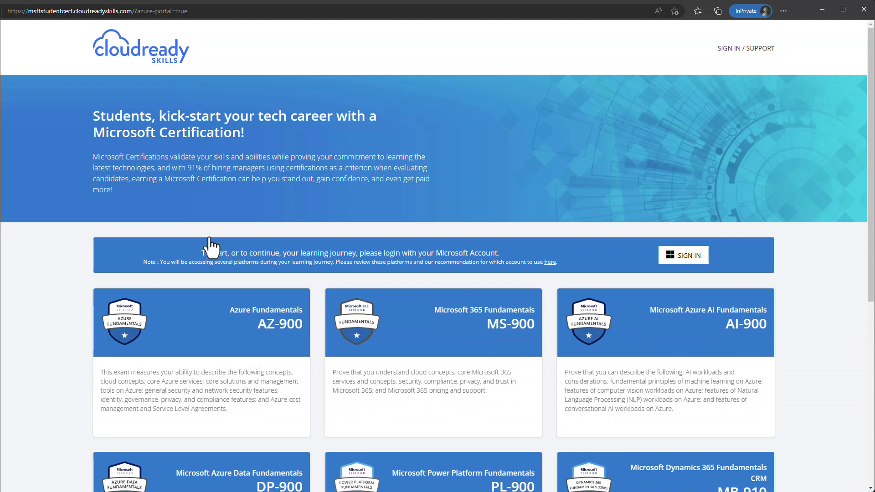
click(731, 49)
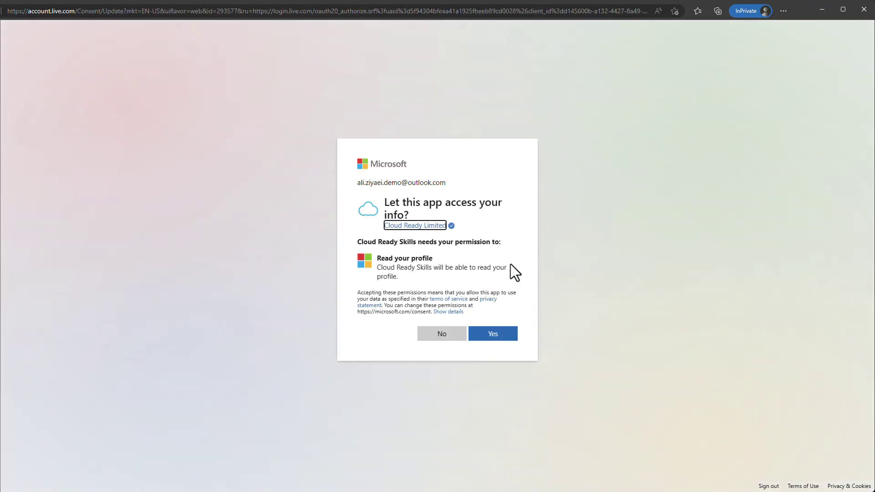
- Allow Cloud Ready Skills to read the profile and enter George Brown College as the school
click(491, 335)
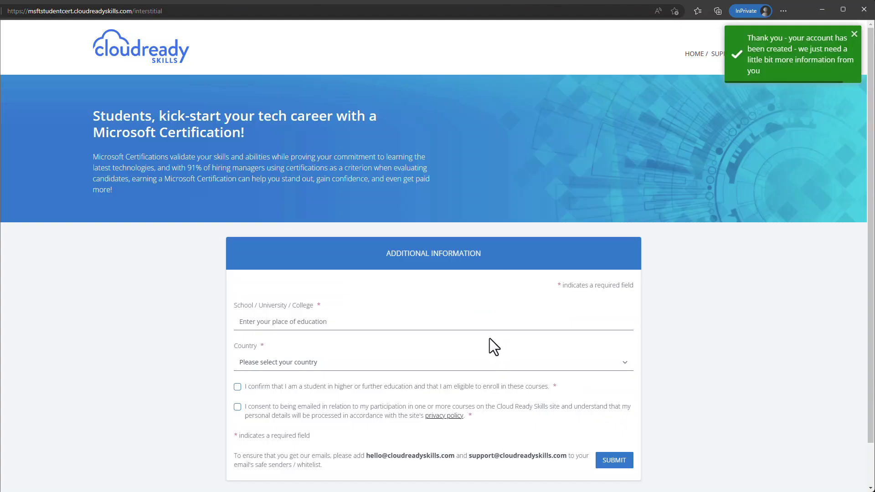
click(300, 325)
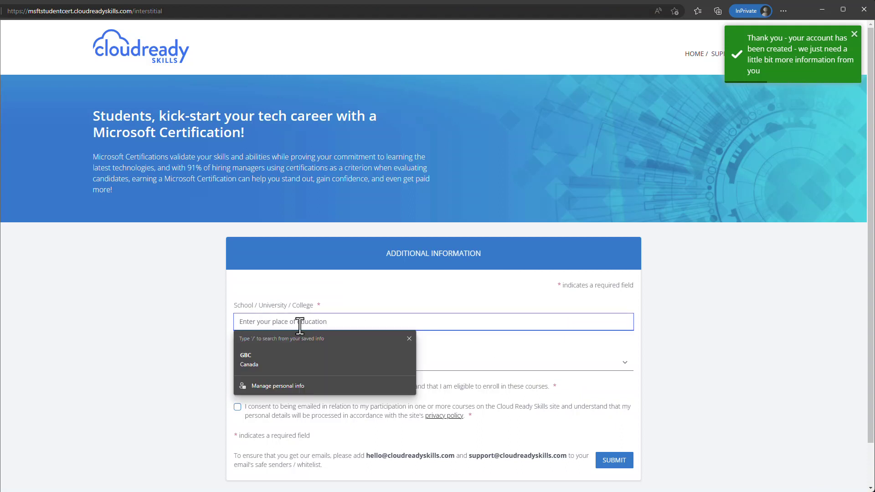
text(George B)
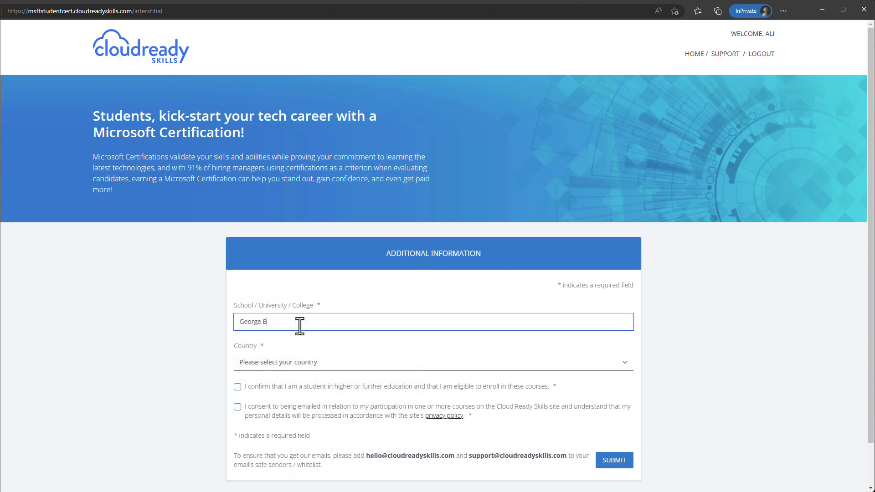
text(rown College)
key(Tab)
key(c)
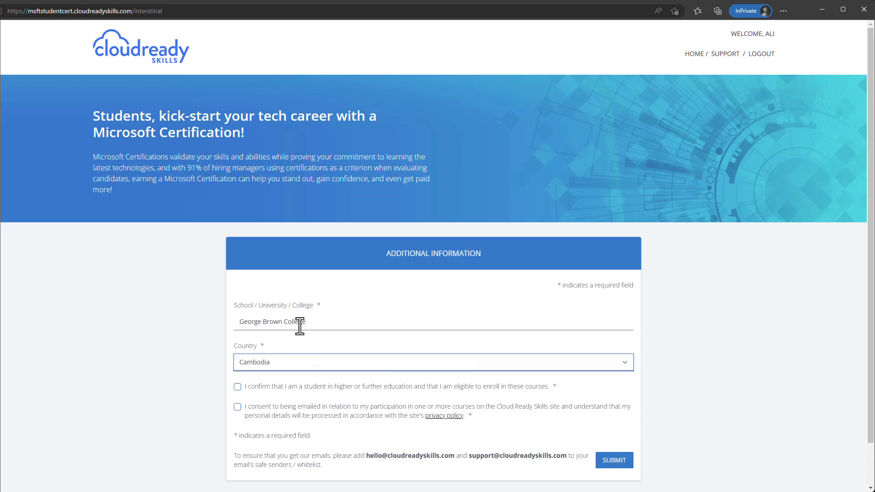
- Choose Canada, tick the eligible-student and e-mail consent boxes, and submit the form
click(283, 363)
scroll(272, 338, down, 1)
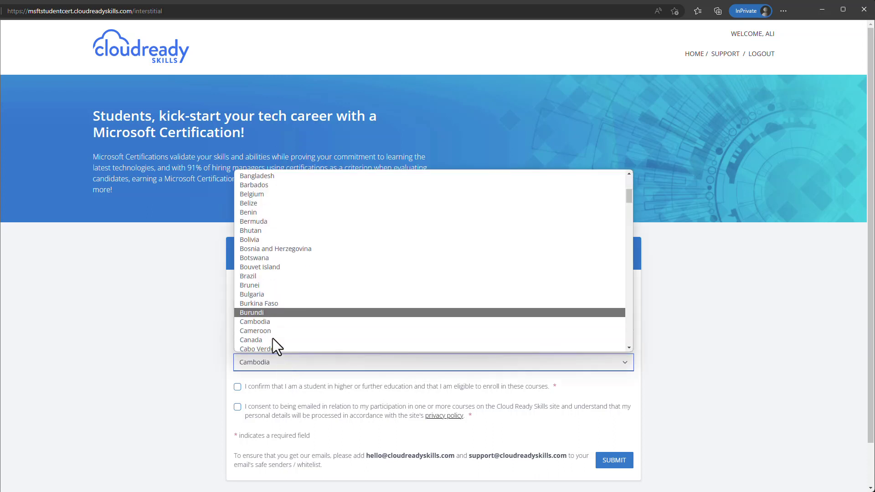
click(257, 339)
click(238, 387)
click(238, 406)
scroll(565, 419, down, 1)
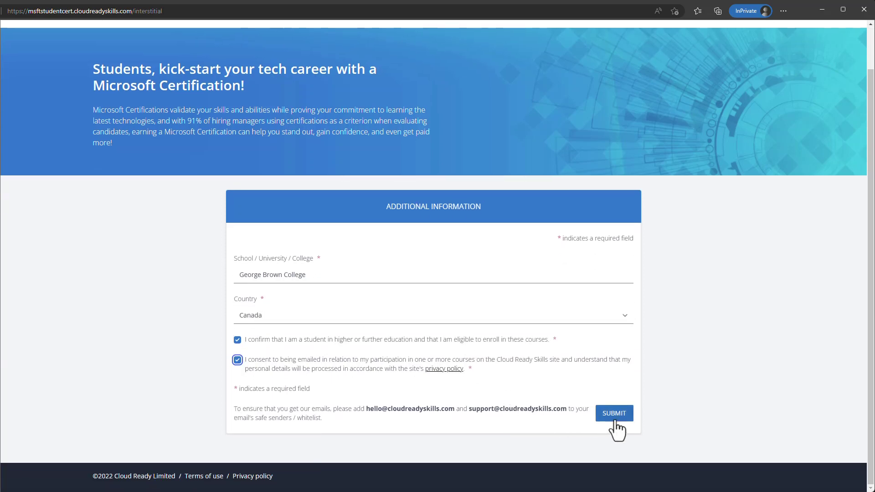
click(615, 418)
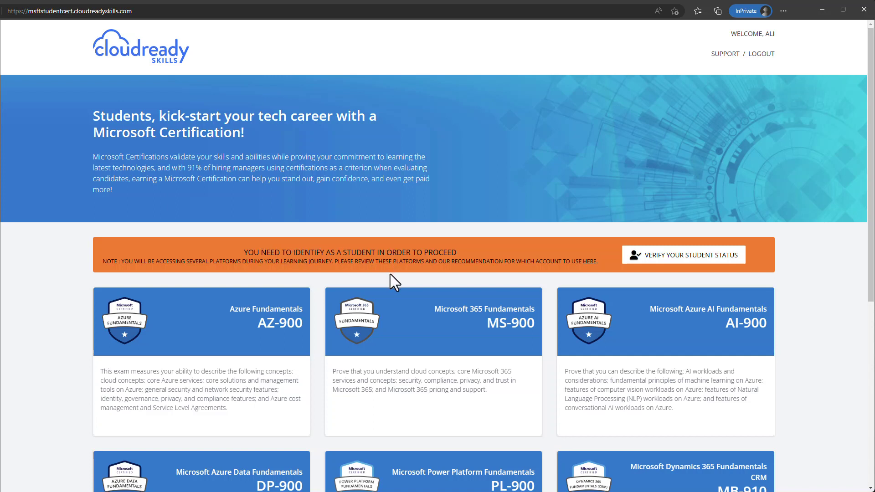
- Request student-status verification by entering the school e-mail address twice
click(694, 267)
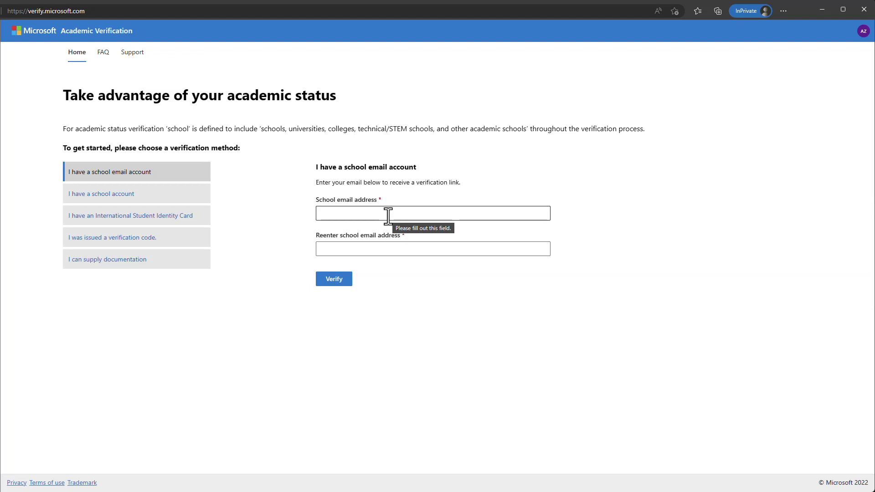
click(388, 216)
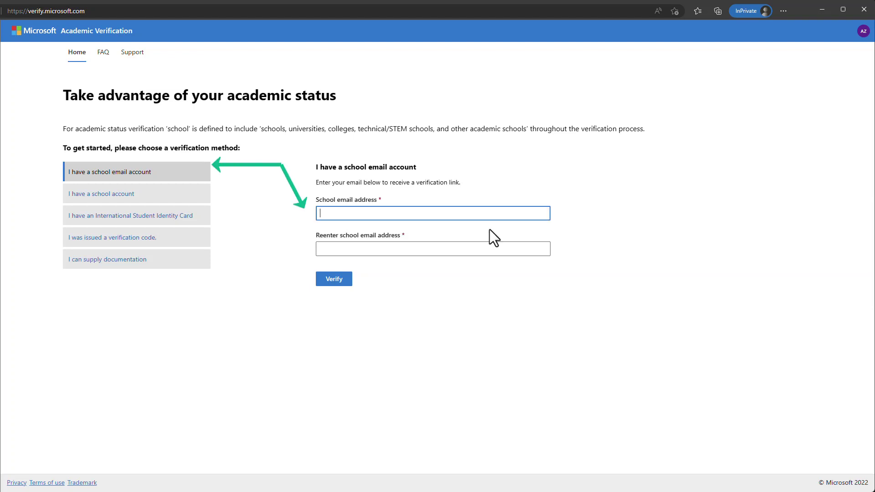
text(ali.)
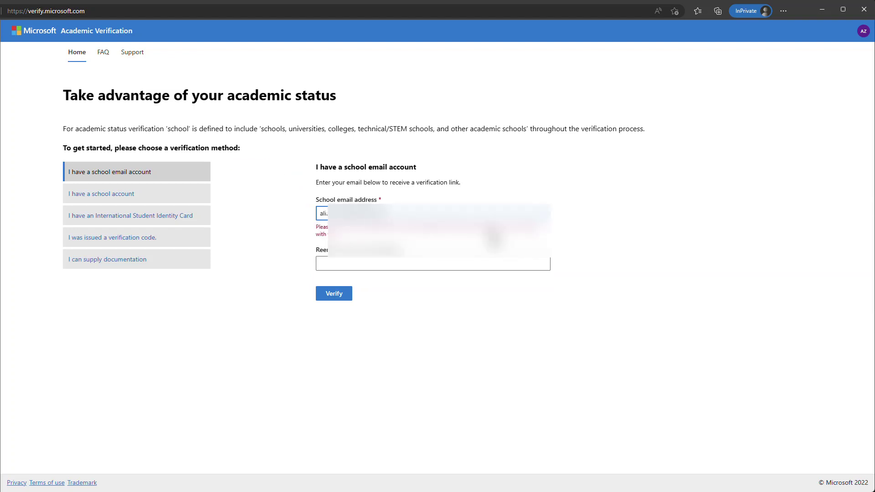
key(Tab)
text(ali.)
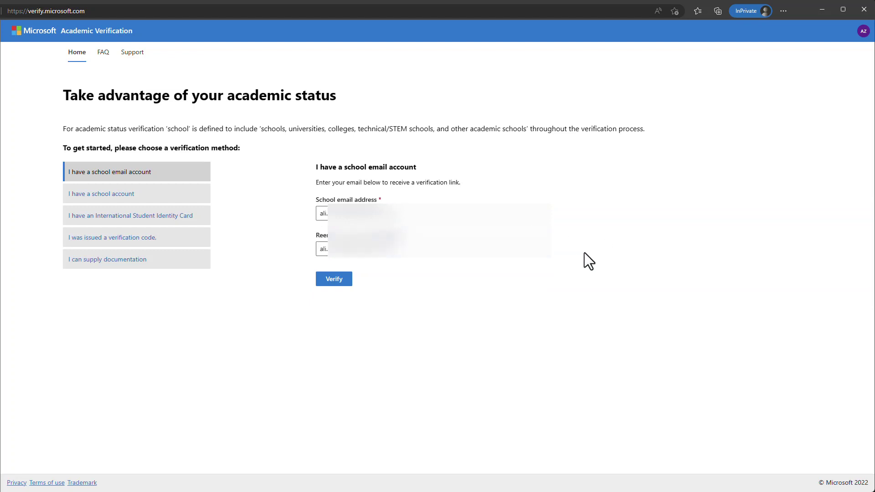
click(327, 284)
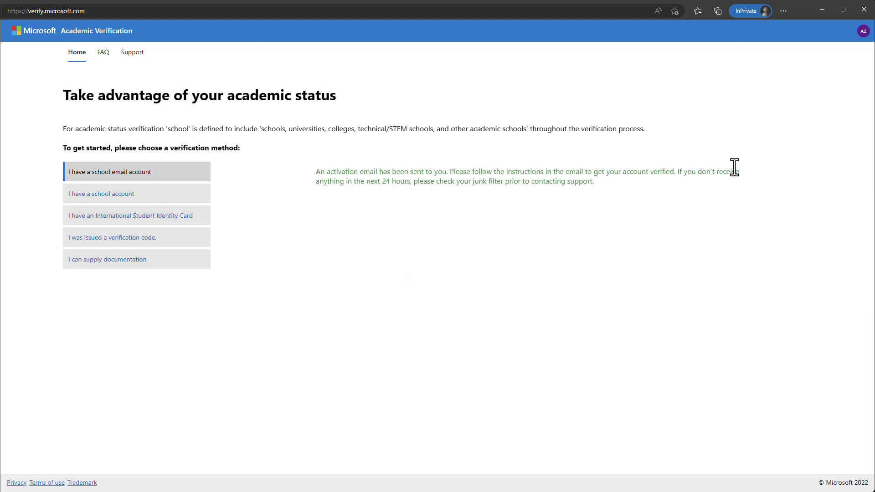
- Copy the activation link from the received verification e-mail and close it
key(alt+Tab)
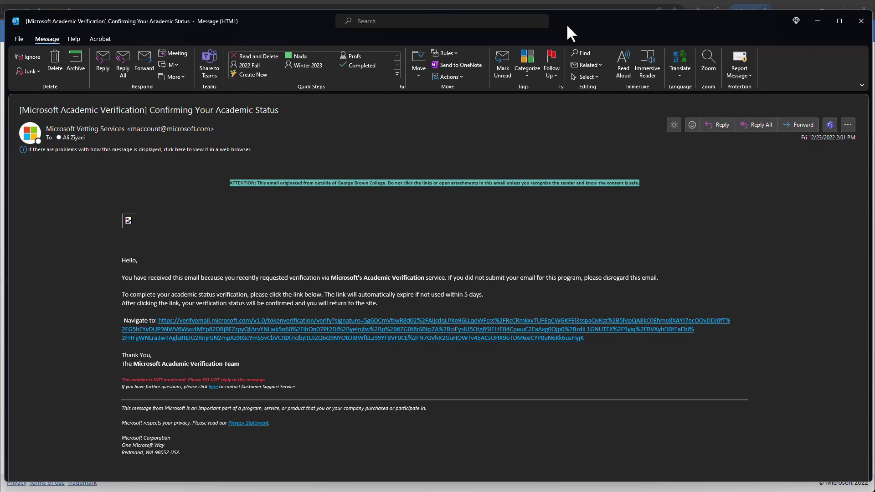
right_click(414, 349)
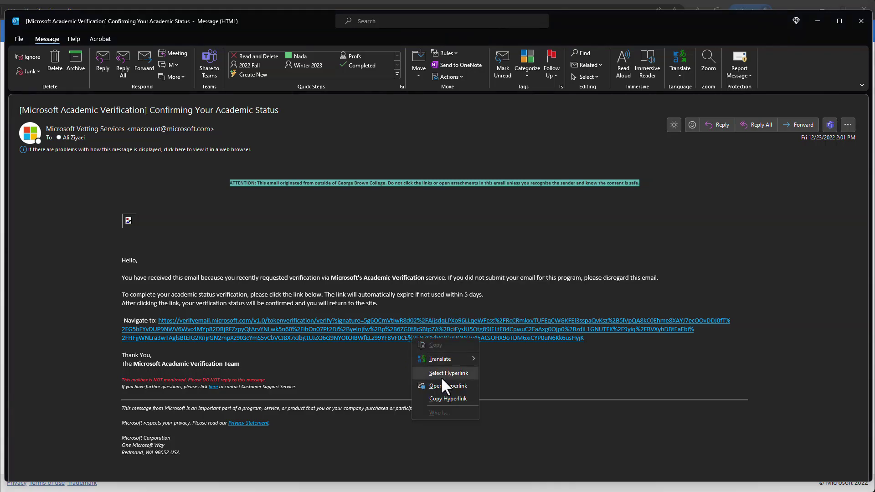
click(447, 396)
click(861, 21)
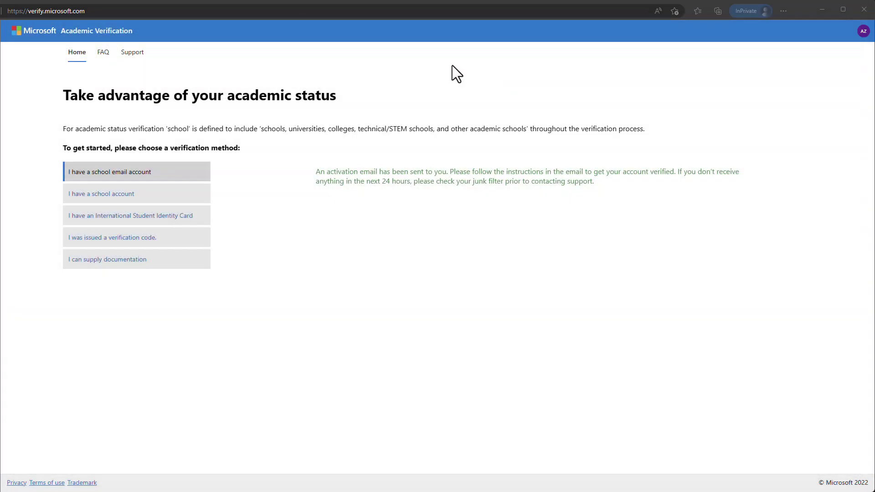
- Open the copied activation link in a new tab and continue back to Cloud Ready Skills
key(ctrl+t)
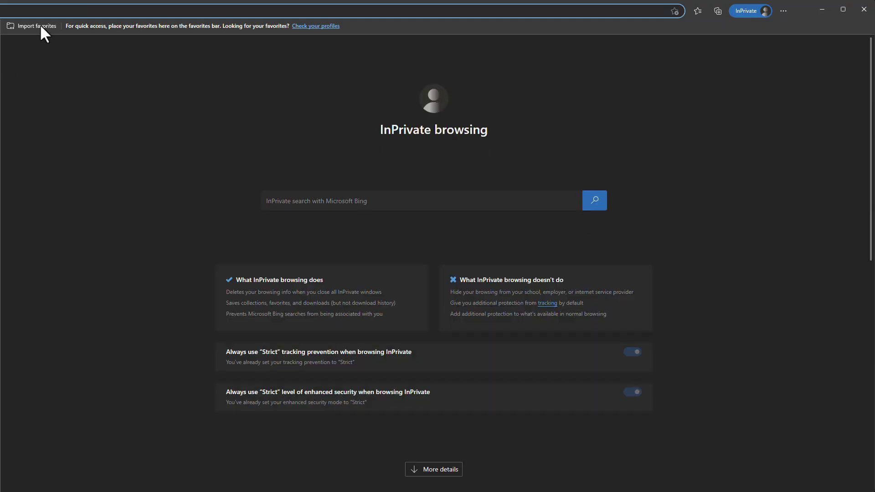
right_click(50, 11)
click(98, 127)
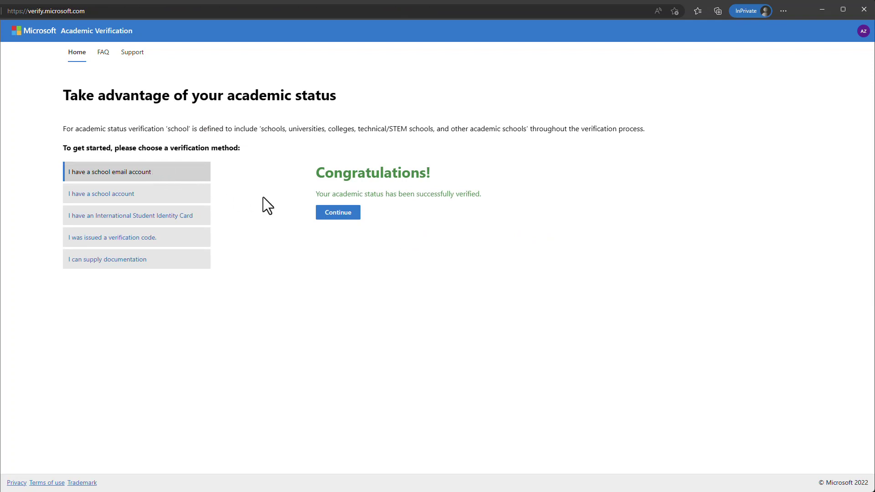
click(339, 213)
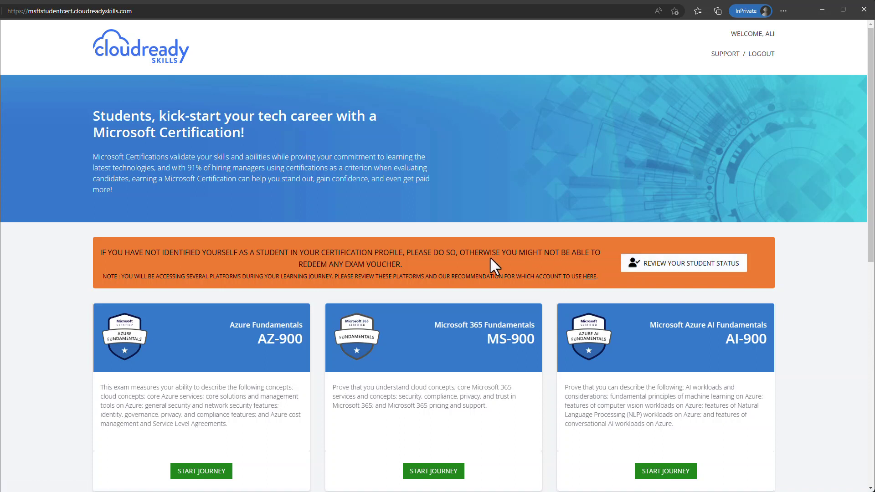
- Start the journey from the MS-900 card and confirm it in the popup
scroll(490, 257, down, 3)
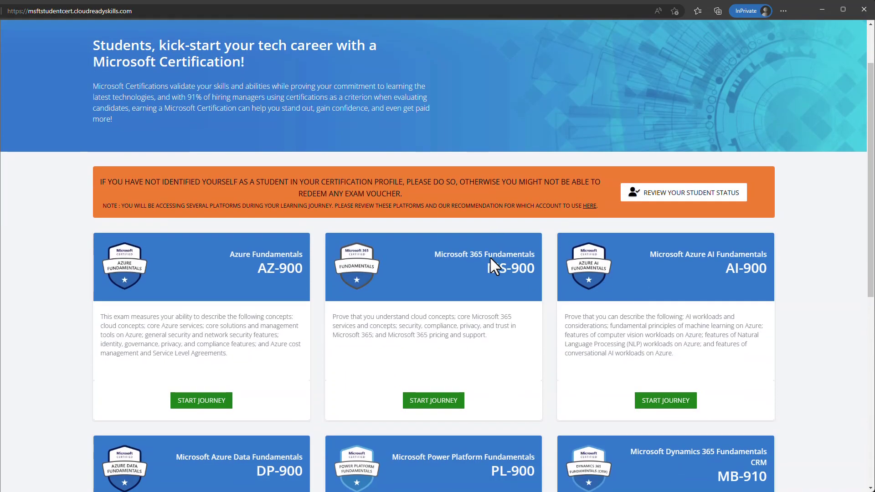
scroll(46, 258, down, 2)
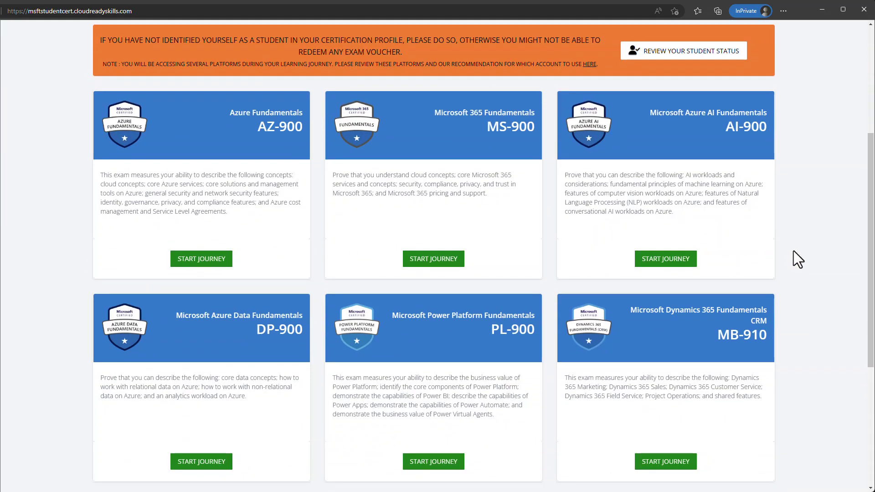
scroll(794, 253, down, 5)
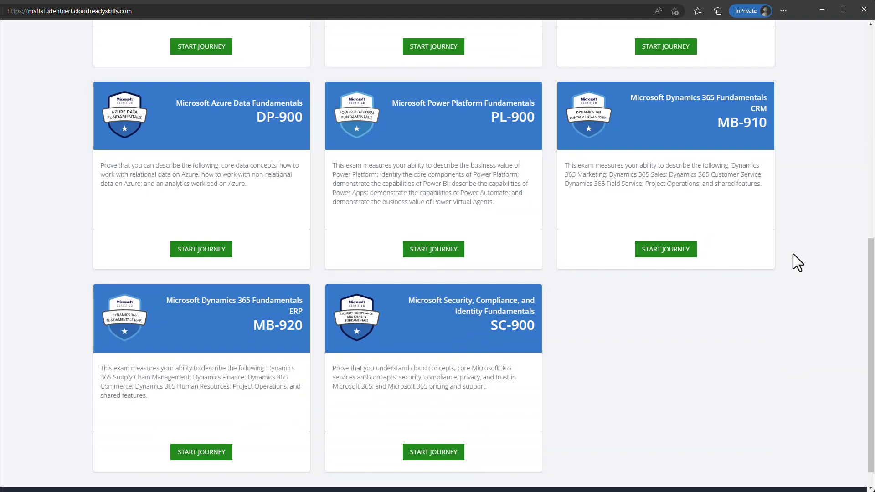
scroll(793, 254, up, 6)
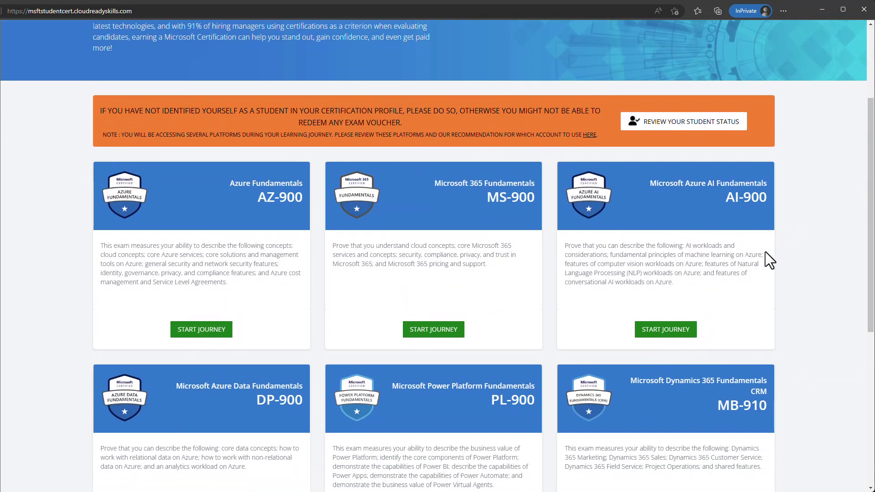
click(449, 344)
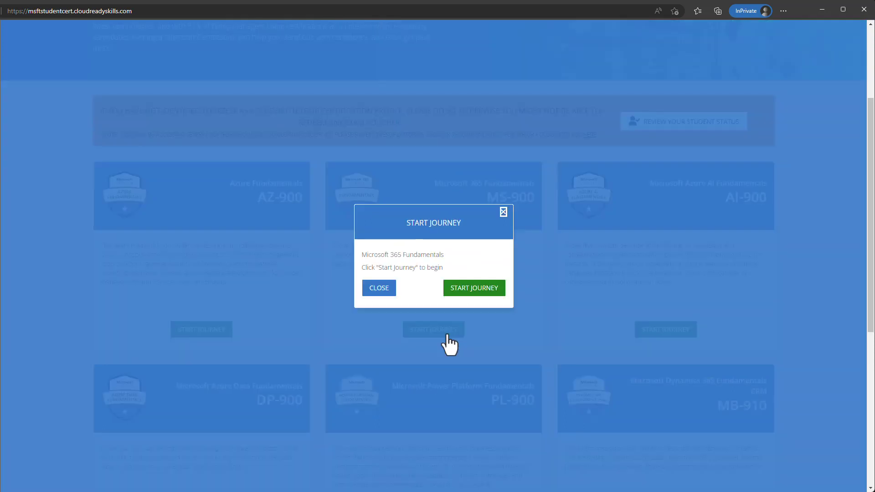
click(473, 298)
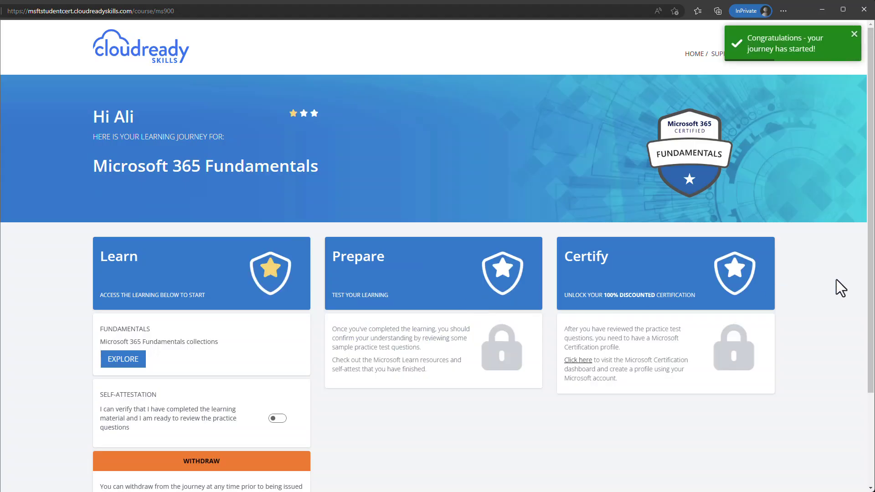
scroll(836, 280, down, 3)
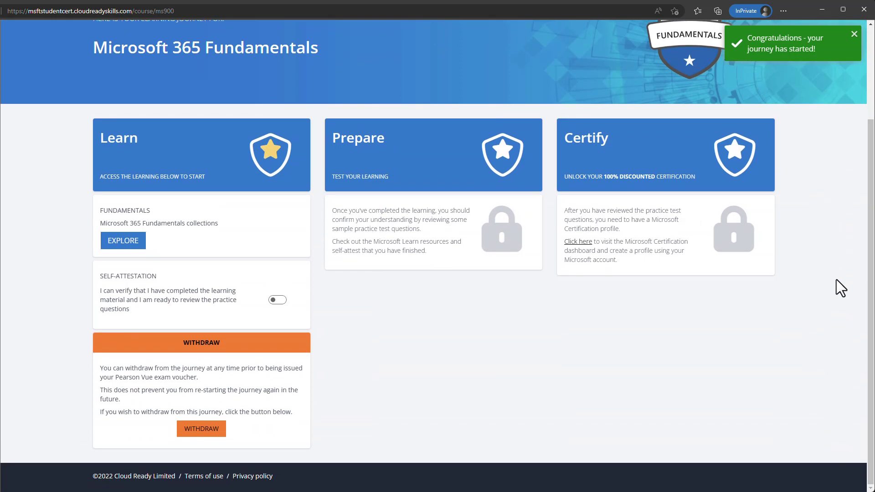
scroll(835, 279, up, 3)
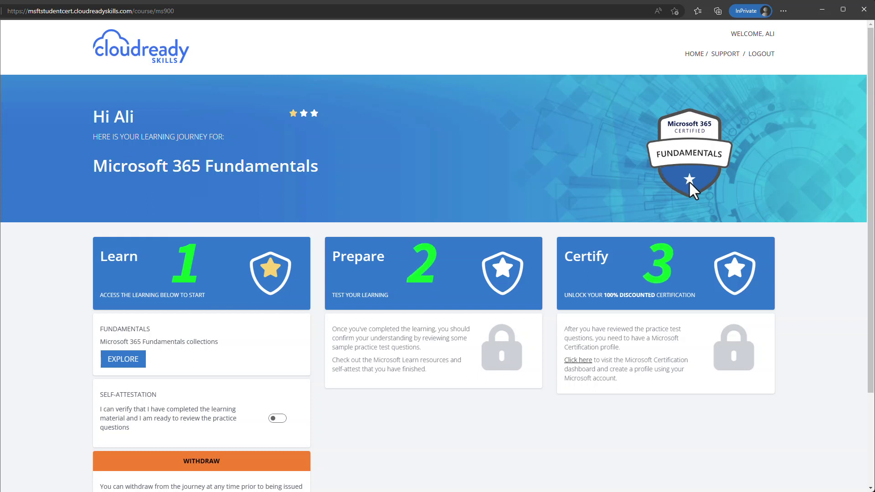
scroll(322, 215, down, 3)
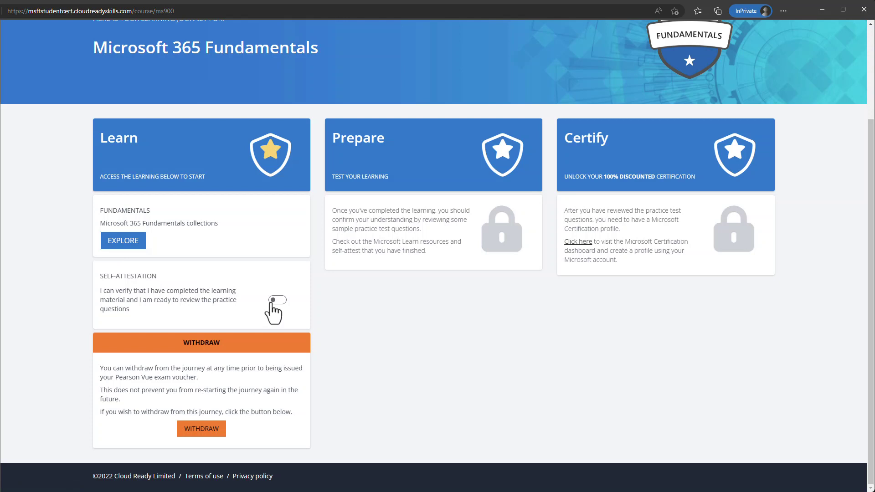
- Open the security and compliance learning path and start the Azure AD services and identity types module
click(130, 246)
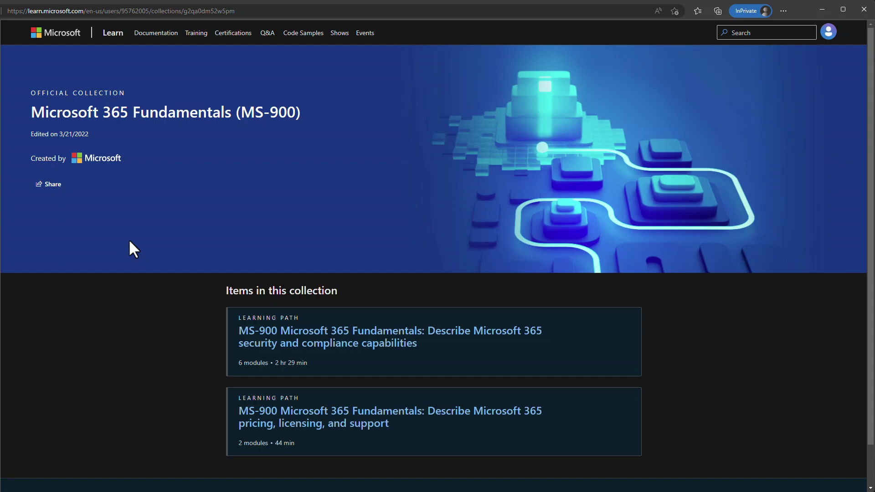
scroll(129, 242, down, 1)
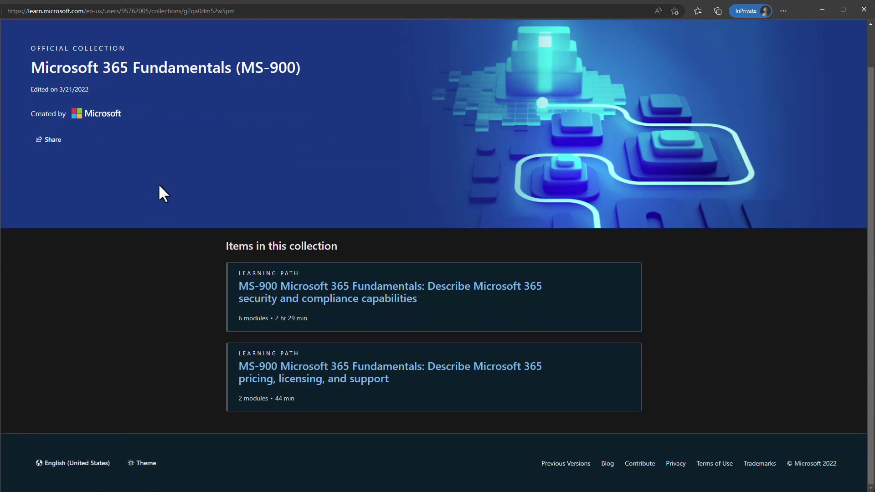
click(281, 299)
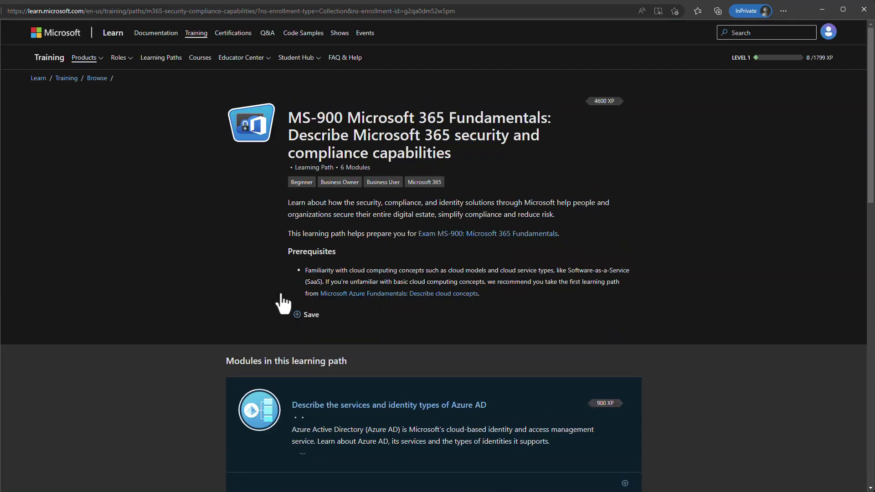
click(303, 314)
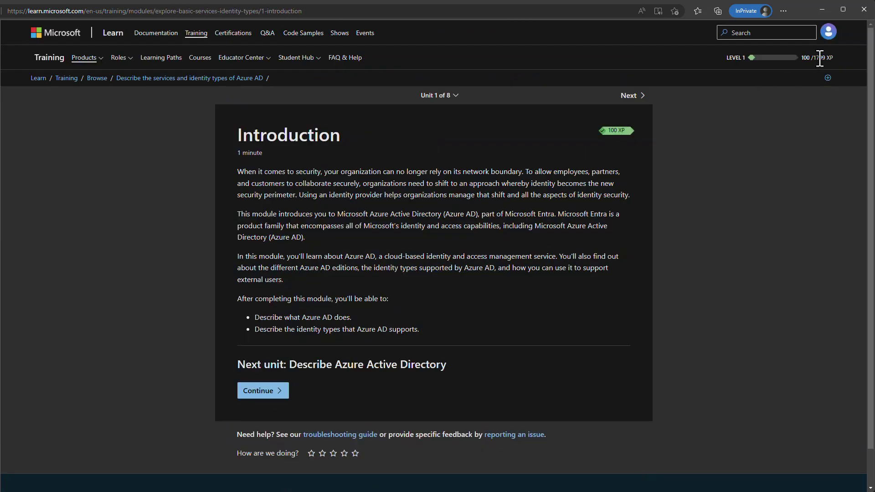
- Advance to the Azure AD identity types unit and step through its interactive new-user demo
click(258, 391)
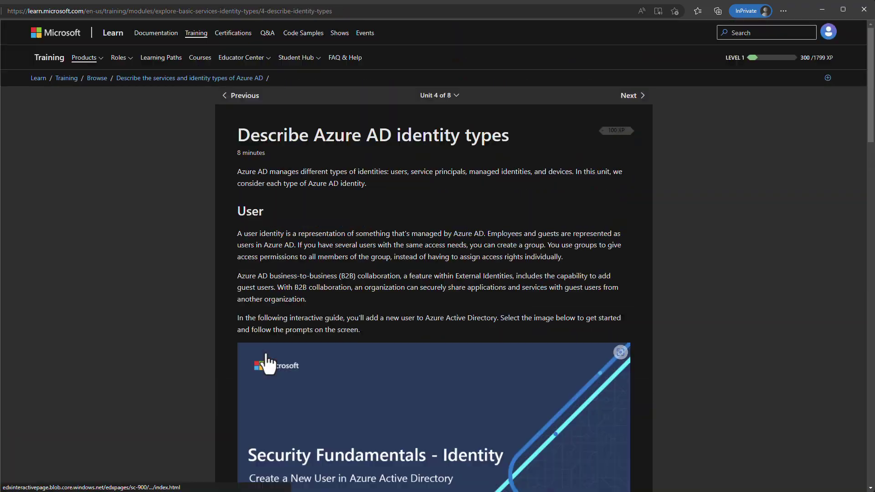
scroll(446, 288, down, 5)
click(613, 341)
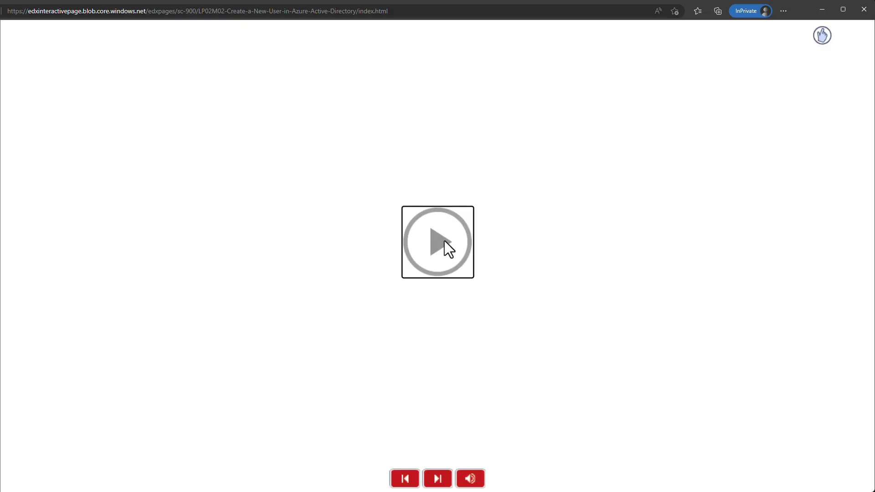
click(444, 246)
click(698, 440)
click(437, 479)
click(436, 479)
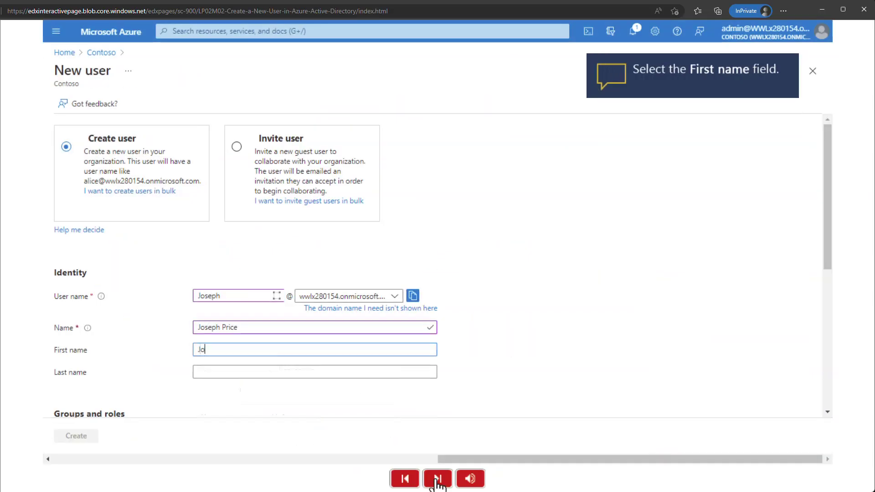
click(436, 480)
click(436, 480)
click(437, 480)
click(436, 480)
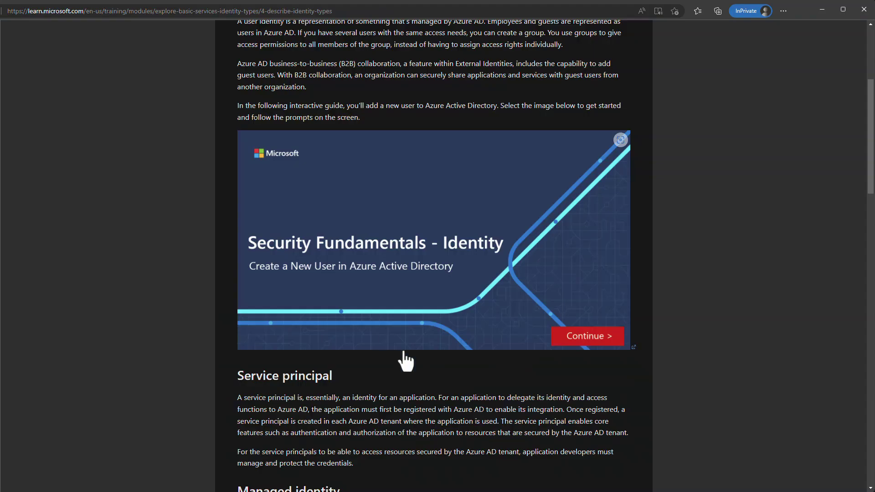
- Continue through the external identities and hybrid identity units to the Knowledge check
scroll(402, 360, down, 10)
click(263, 417)
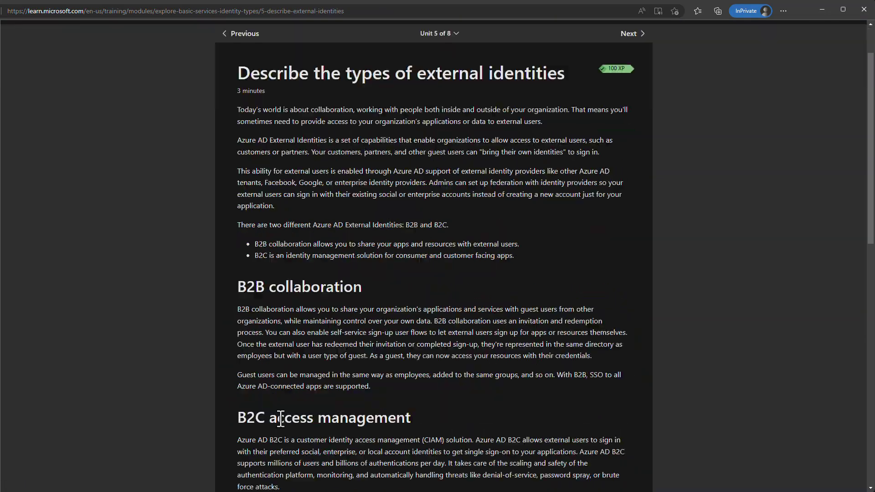
scroll(273, 319, down, 15)
click(273, 357)
scroll(236, 363, down, 15)
click(260, 353)
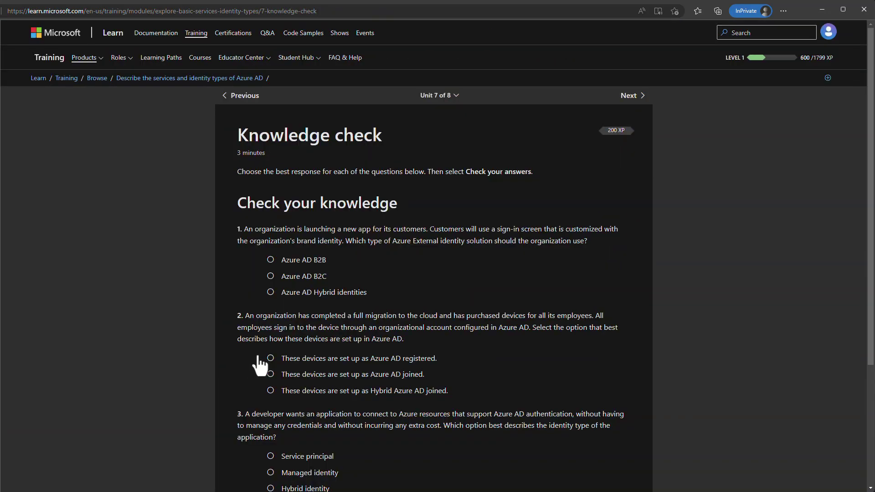
- Answer the quiz with Azure AD B2B, Azure AD joined and Managed identity, then submit it
scroll(331, 407, down, 5)
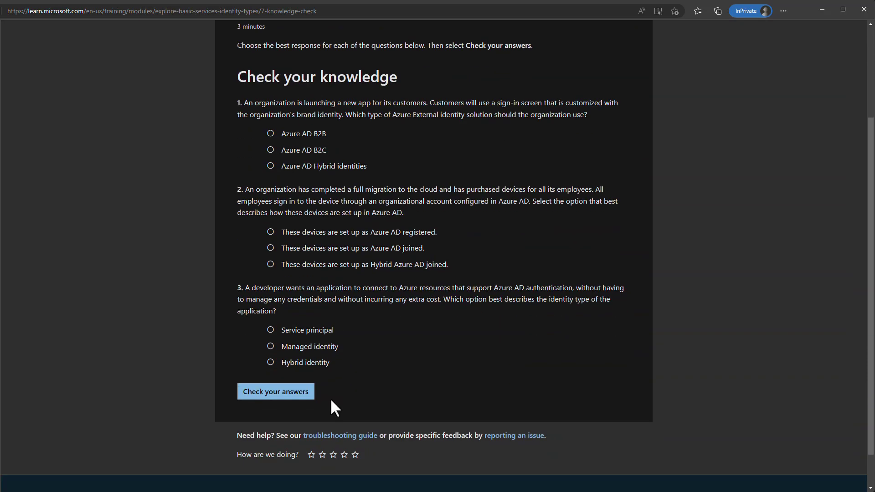
click(271, 93)
click(272, 208)
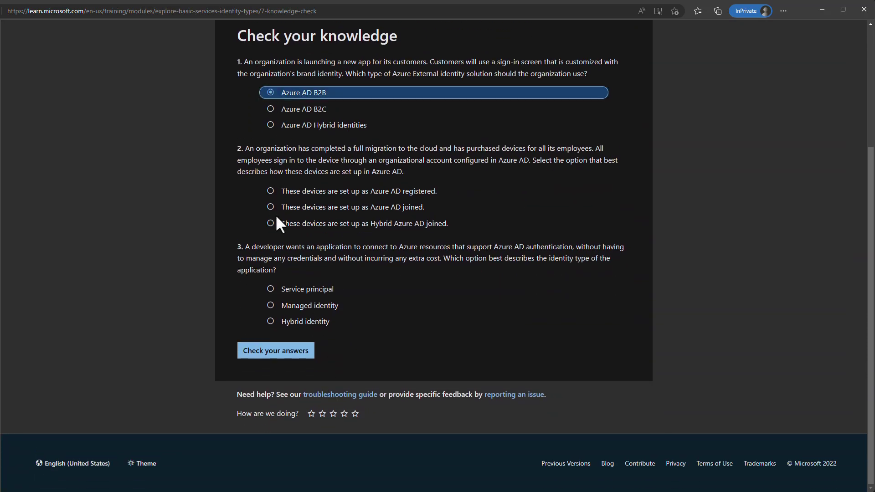
click(303, 306)
click(302, 350)
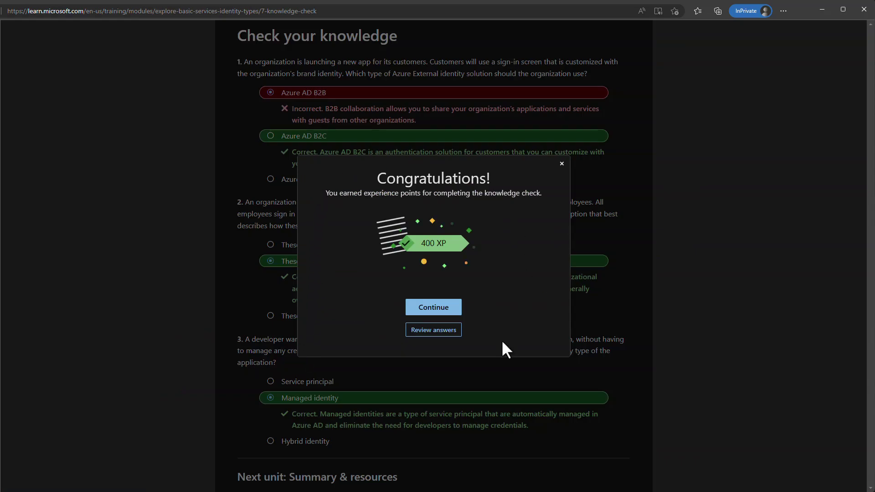
- Close the congratulations message and continue to the Summary & resources unit
click(449, 330)
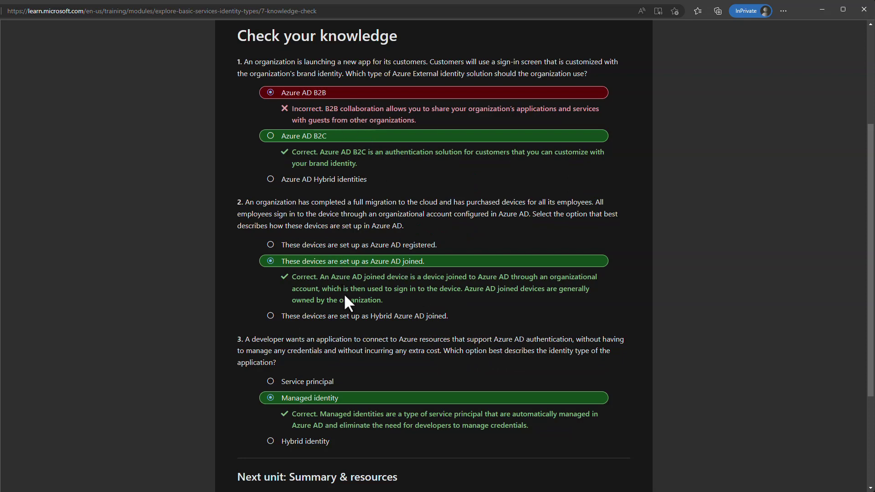
scroll(351, 401, down, 3)
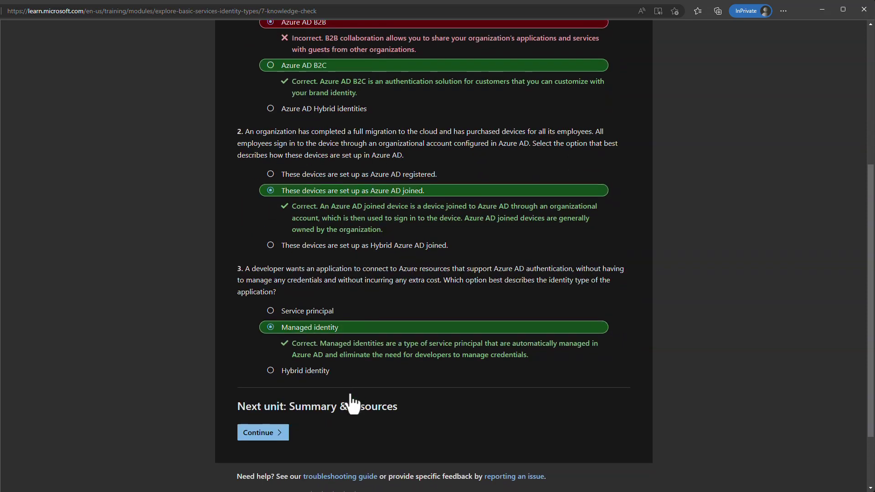
click(263, 361)
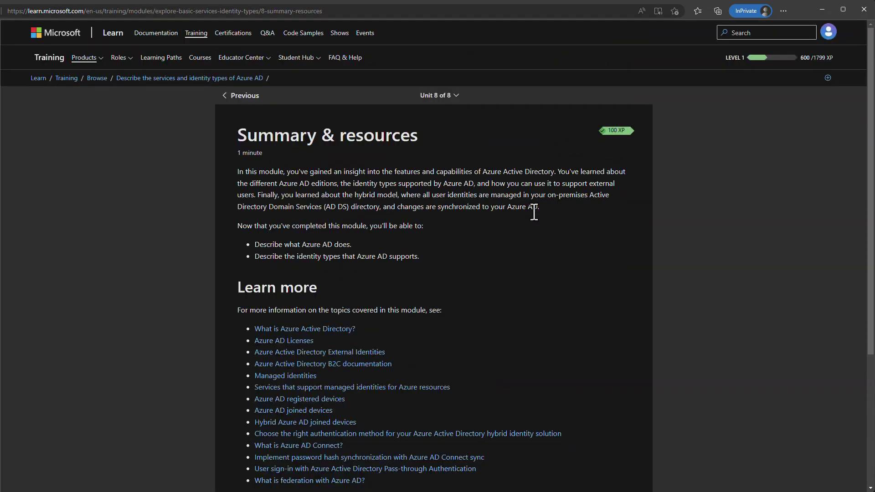
- Unlock the module completion achievement, then go back to the Cloud Ready Skills journey page
scroll(535, 212, down, 3)
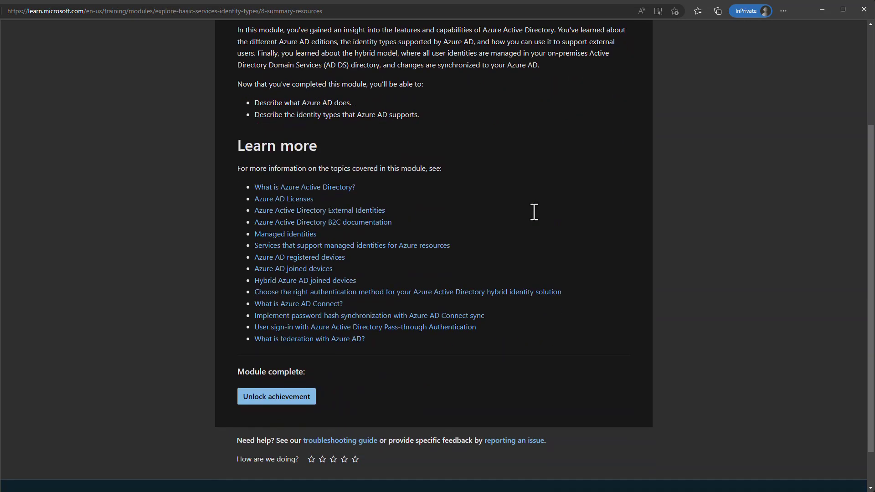
click(285, 406)
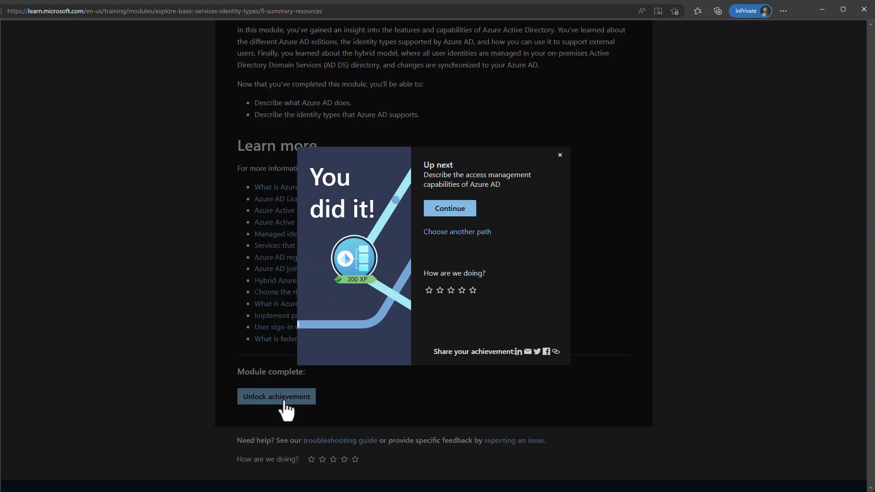
click(470, 214)
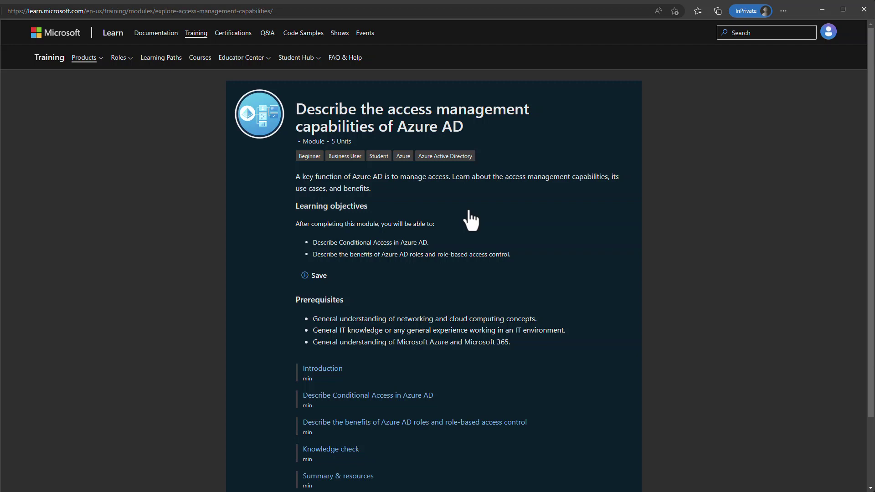
key(alt+Left)
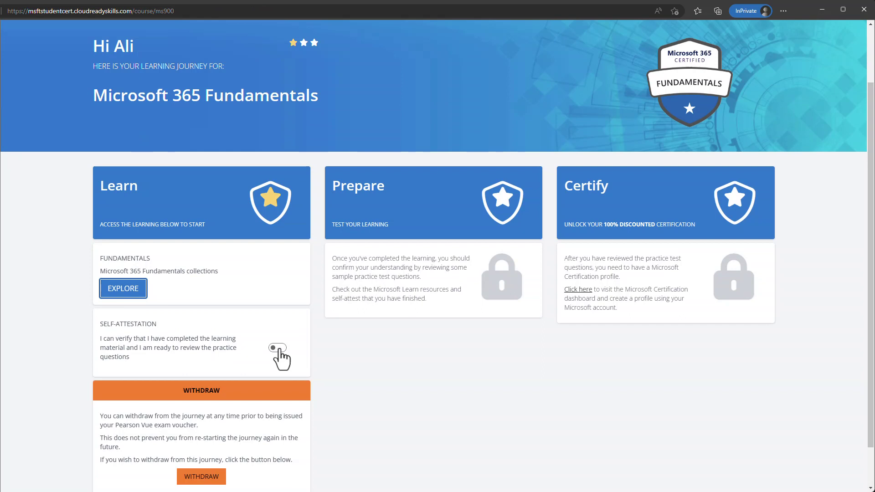
- Confirm the self-attestation of completed learning and proceed to the MS-900 practice test questions
click(278, 349)
click(492, 295)
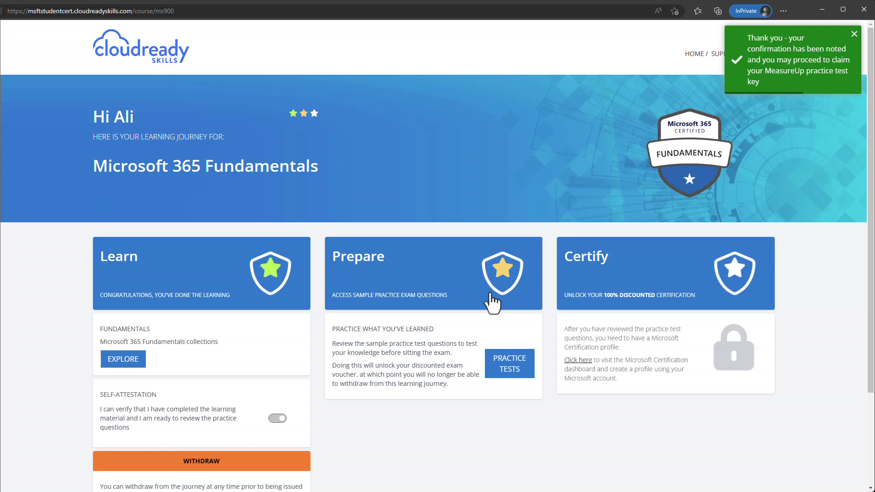
scroll(496, 301, down, 2)
click(501, 298)
click(500, 299)
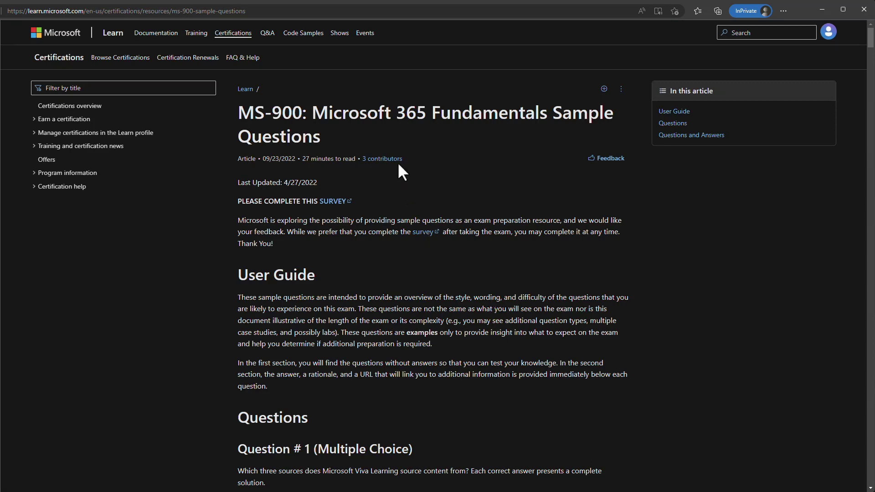
- Read through the MS-900 sample questions article and go back to the Cloud Ready Skills course page
scroll(409, 185, down, 3)
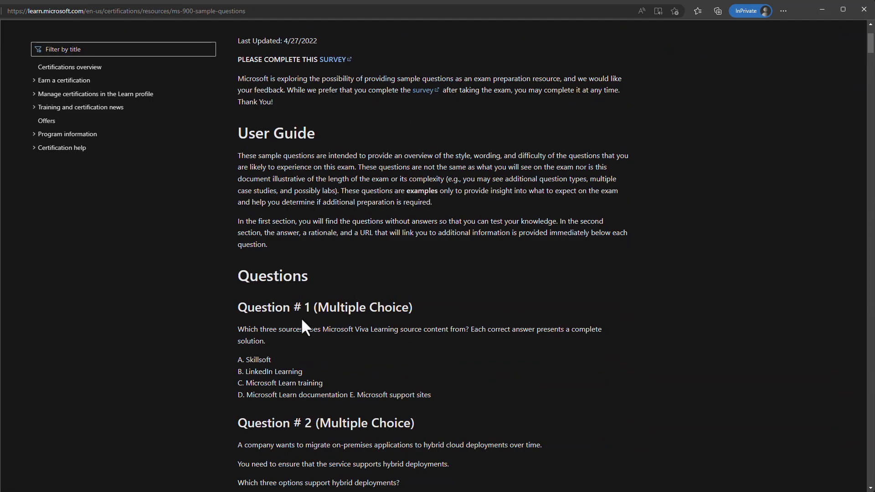
scroll(301, 320, down, 9)
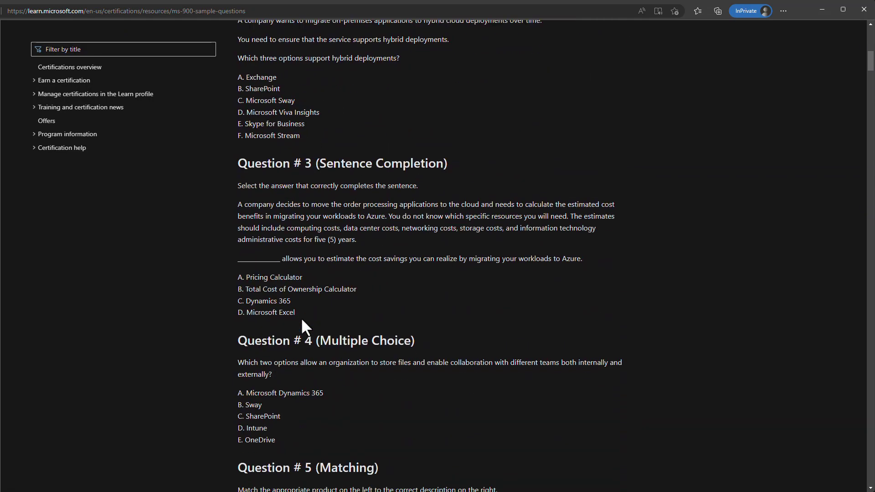
scroll(302, 321, down, 2)
scroll(302, 320, down, 5)
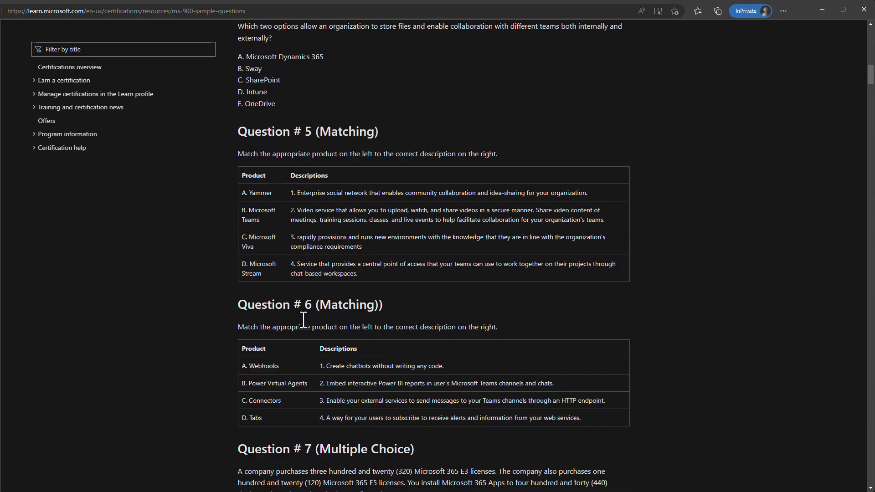
scroll(303, 319, down, 2)
key(alt+Left)
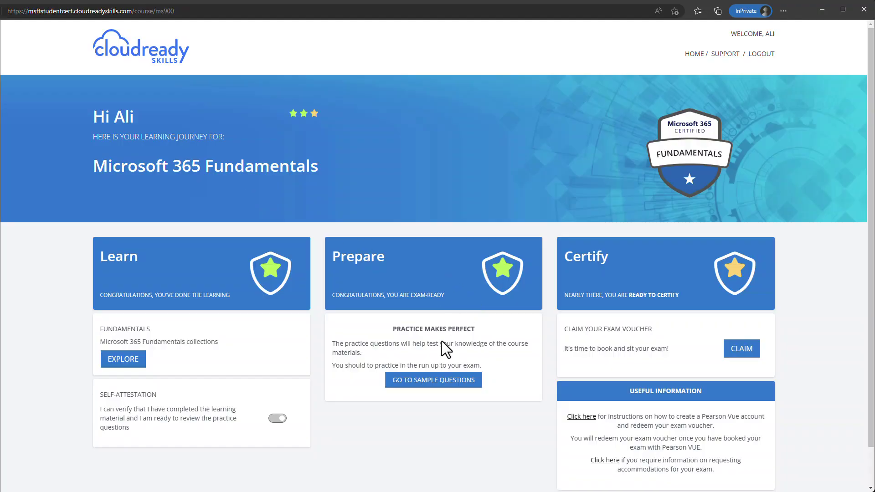
- Claim the 100% discounted Microsoft 365 Fundamentals exam voucher from the Certify card's claim dialog
scroll(442, 341, down, 1)
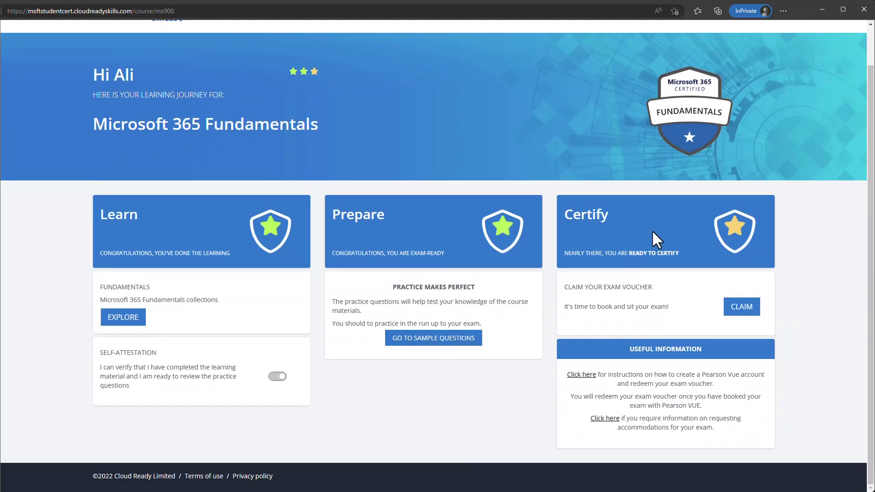
click(734, 306)
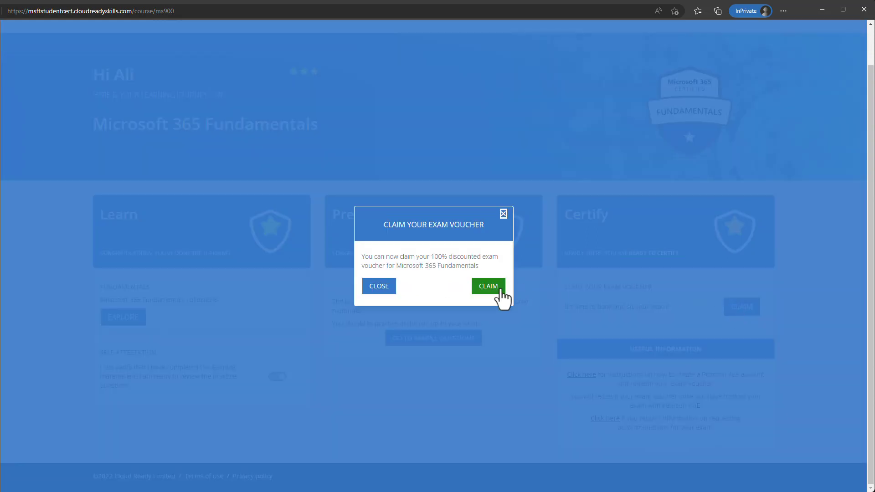
drag(364, 258, 485, 258)
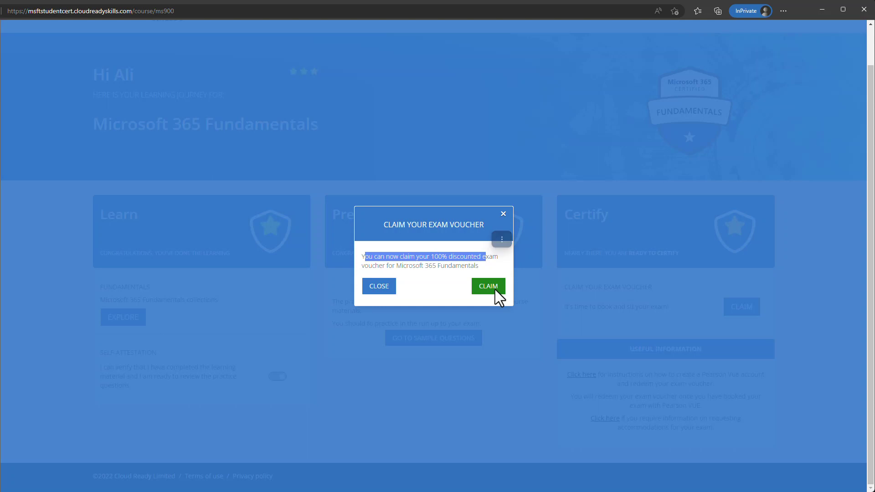
click(488, 286)
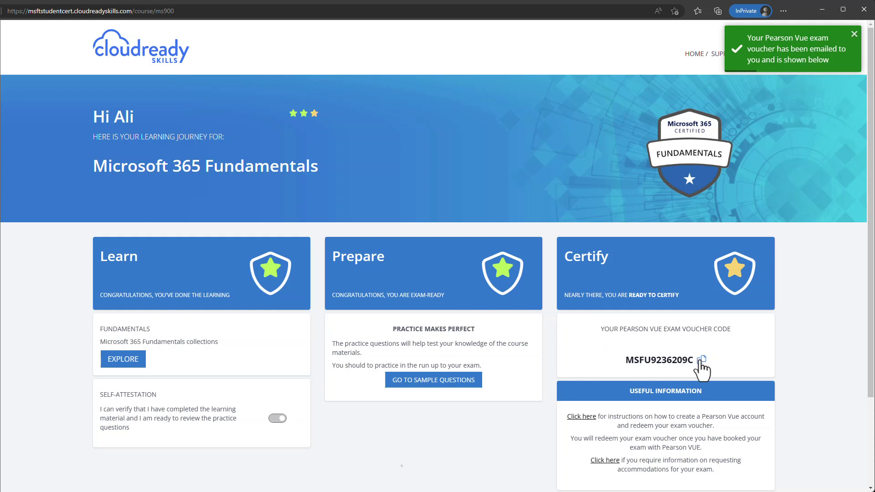
- Paste the exam voucher code into a Notepad note, then minimize Notepad and scroll the course page
drag(692, 360, 624, 358)
key(ctrl+c)
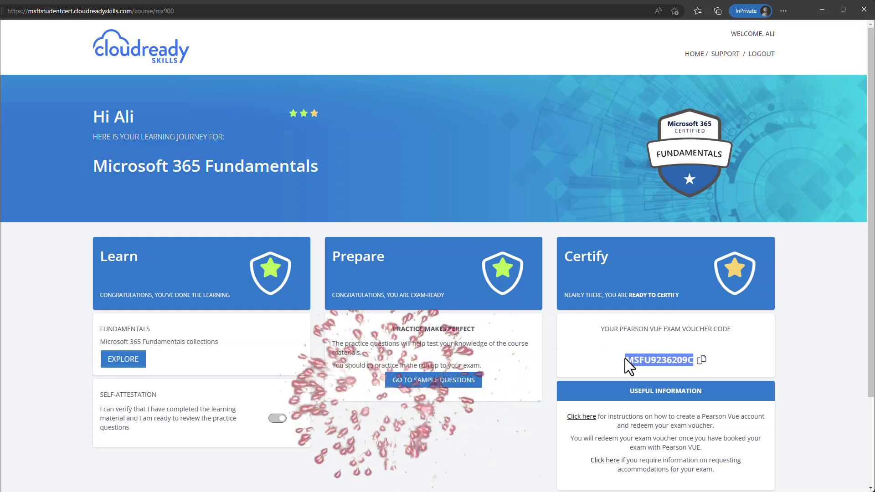
key(alt+Tab)
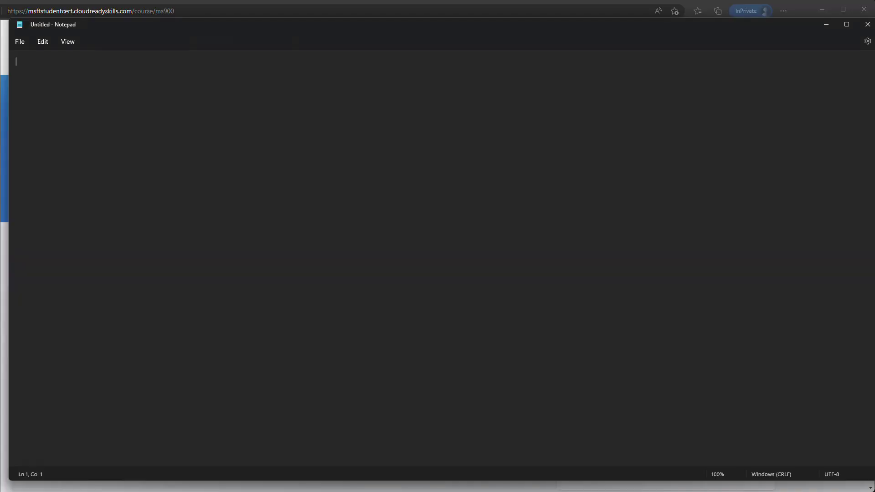
key(ctrl+v)
click(819, 27)
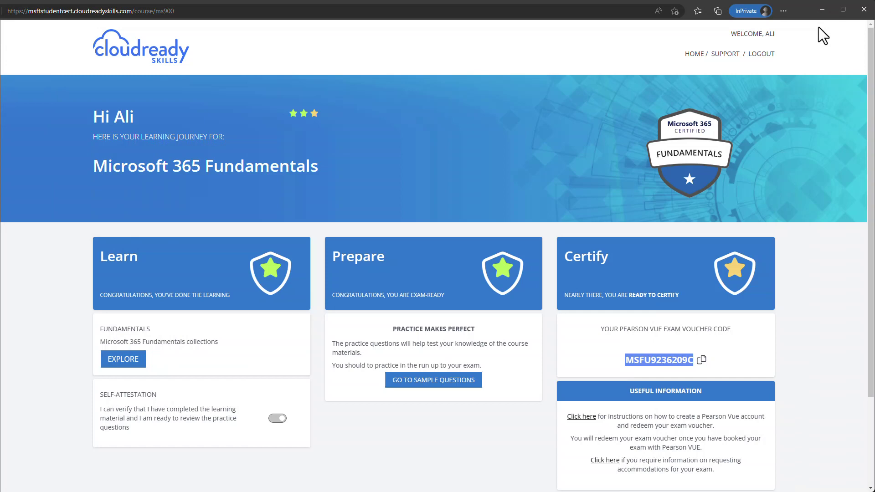
scroll(679, 206, down, 3)
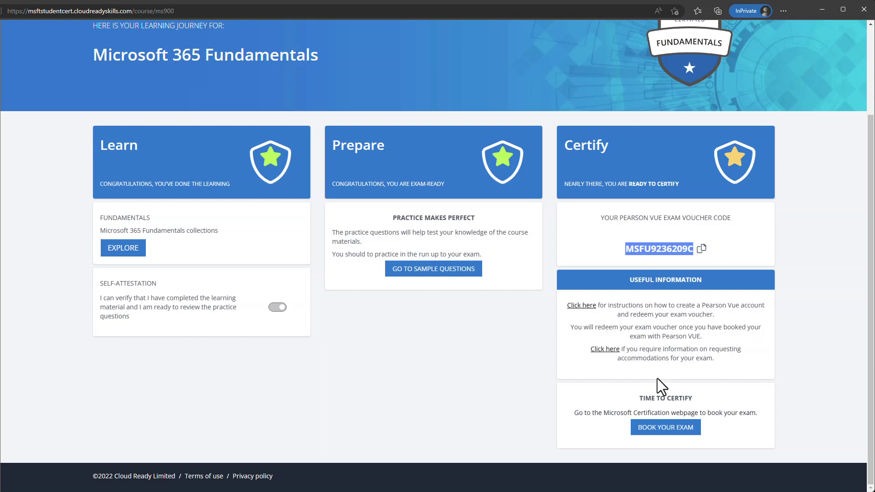
- Go to the MS-900 exam page via Book Your Exam and choose Schedule with Pearson VUE
click(673, 431)
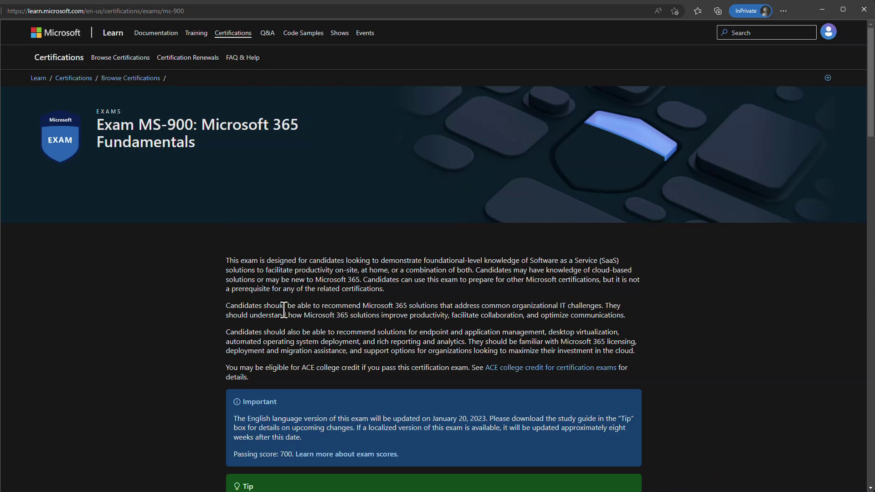
scroll(355, 340, down, 3)
scroll(355, 340, down, 5)
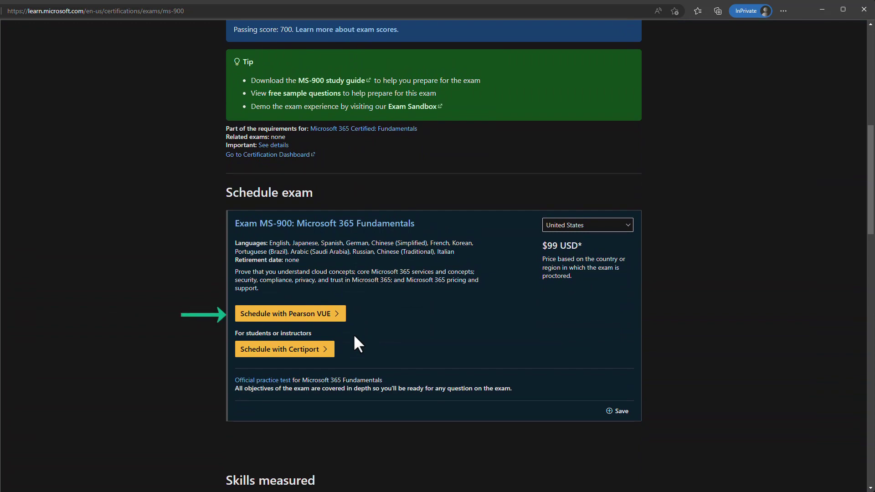
click(317, 314)
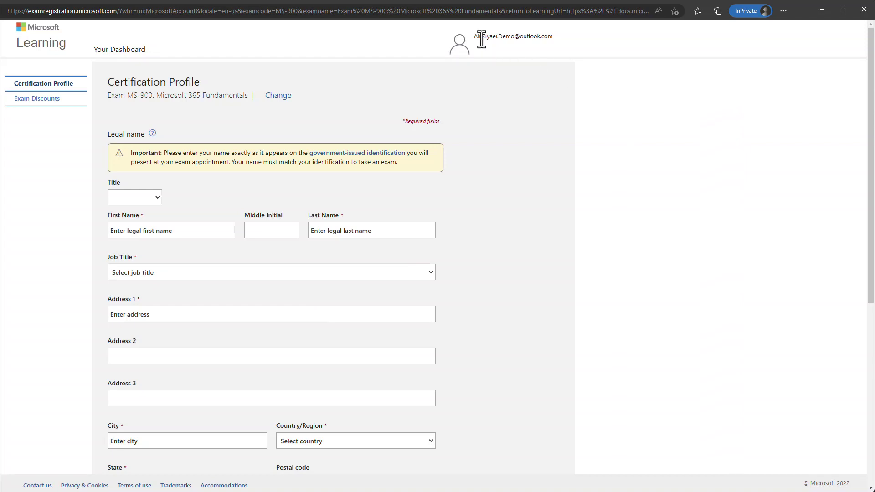
- Set the profile title to Mr, accept the name-match confirmation, and continue to Exam Discounts
click(146, 197)
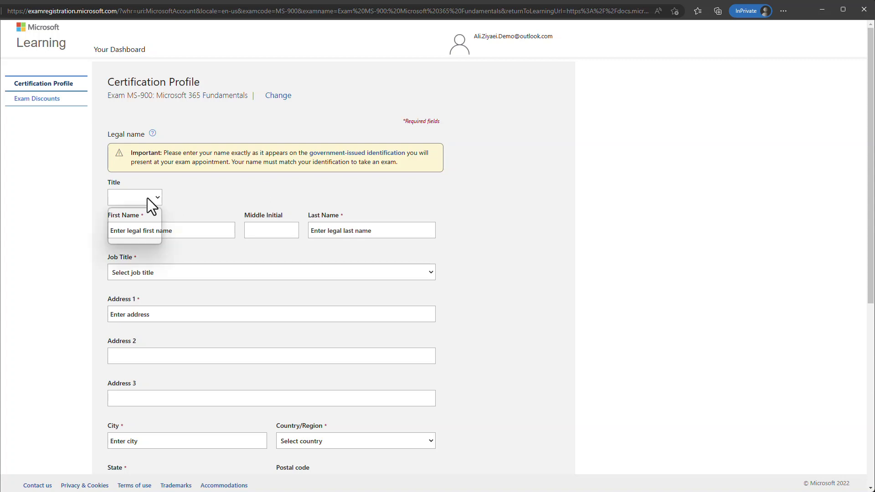
click(133, 212)
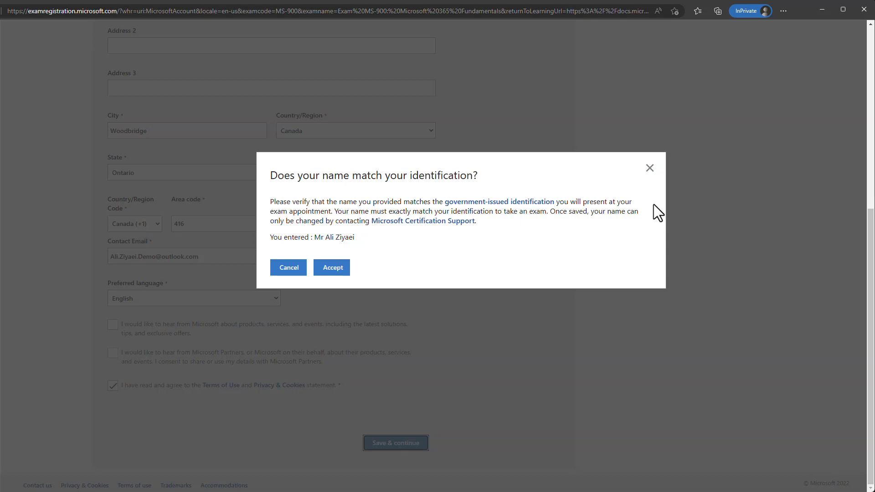
click(335, 270)
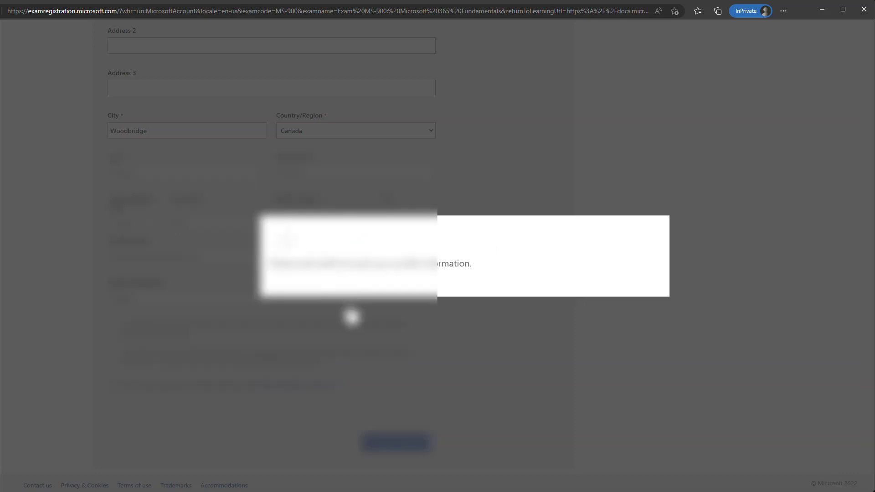
click(402, 445)
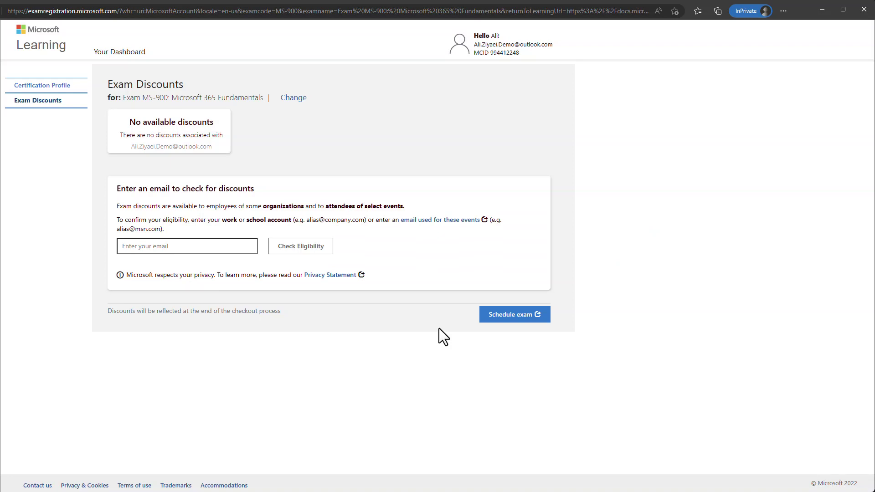
- Continue past Exam Discounts with Schedule exam to reach Pearson VUE's Select exam options page
click(508, 317)
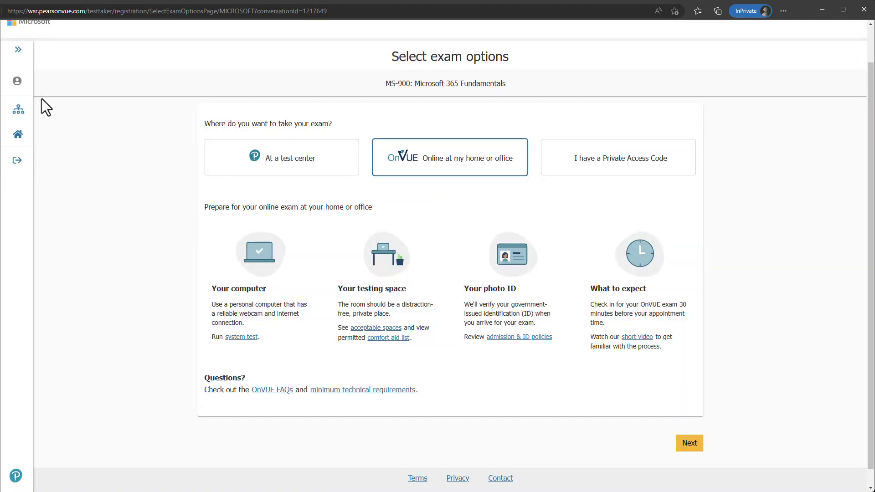
- Choose a test-center exam, keep the language, and accept the candidate agreements and Microsoft policies
click(263, 158)
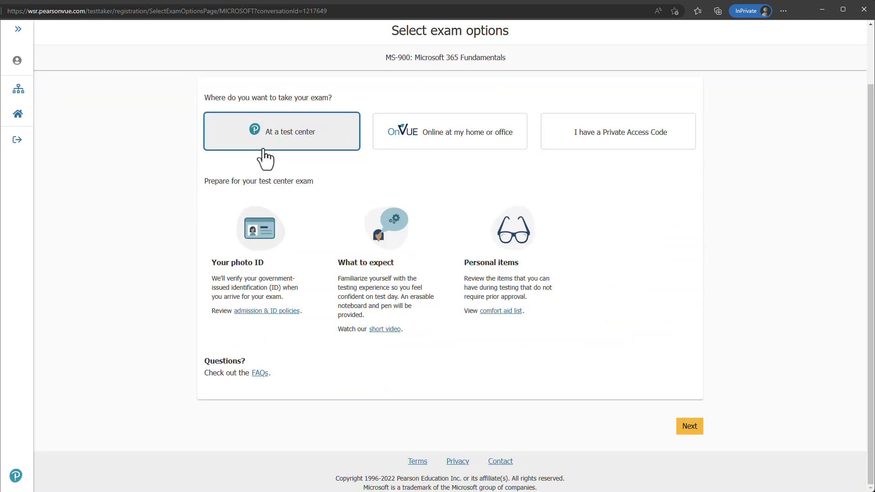
click(690, 428)
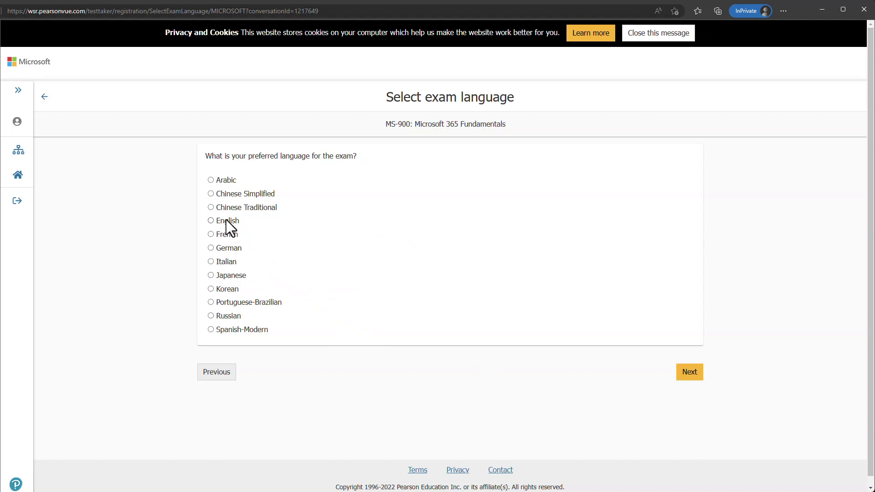
click(689, 374)
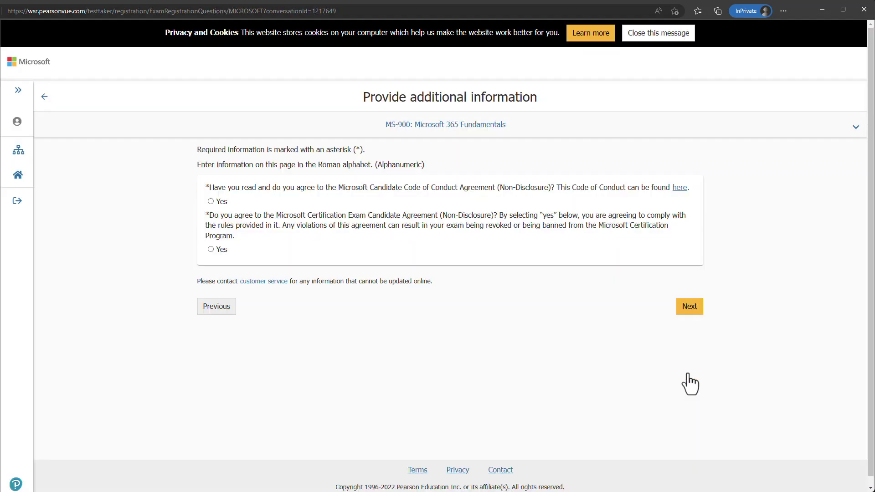
click(210, 201)
click(210, 250)
click(691, 311)
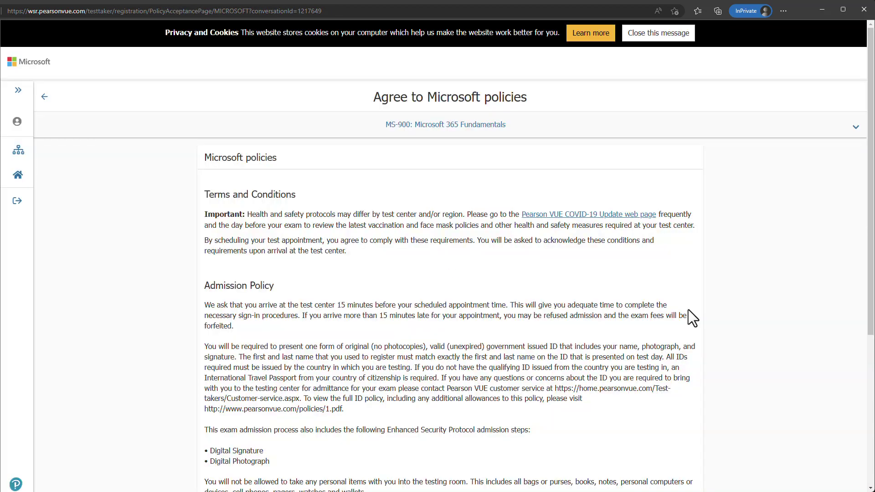
scroll(317, 322, down, 5)
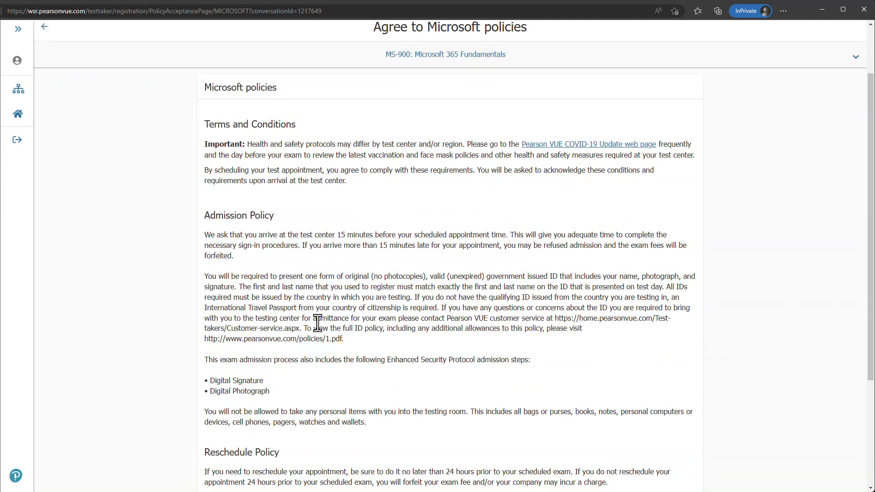
click(686, 426)
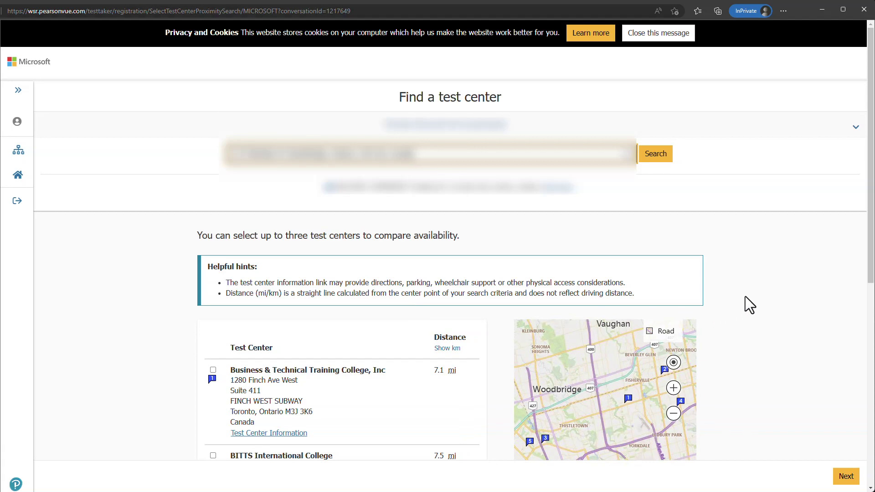
- Pick BITTS International College and browse 29 December start times, selecting 11:45 AM
scroll(745, 296, down, 8)
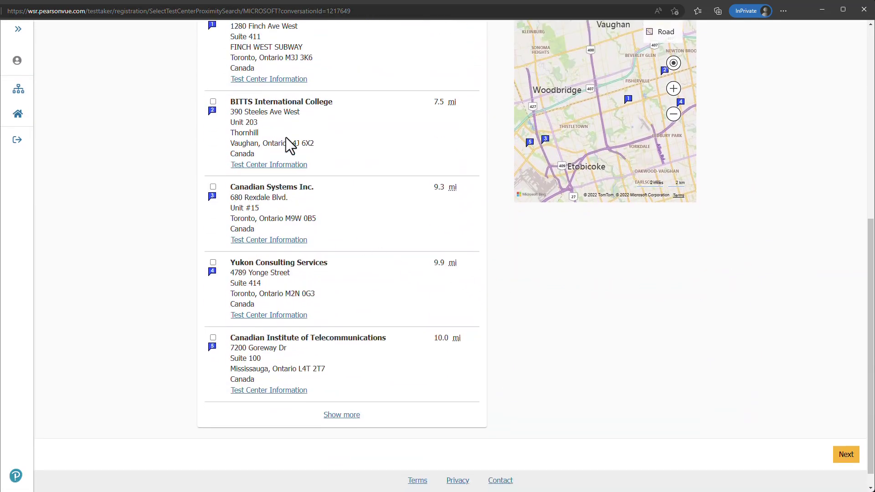
click(212, 102)
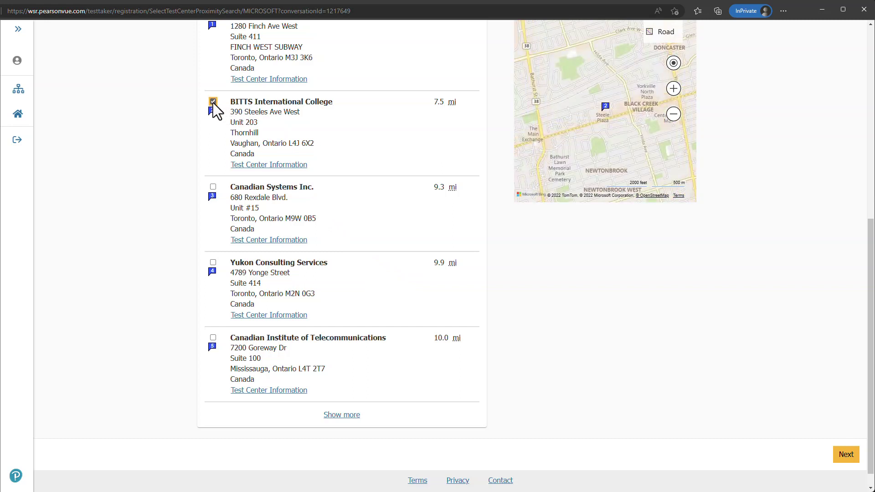
click(845, 456)
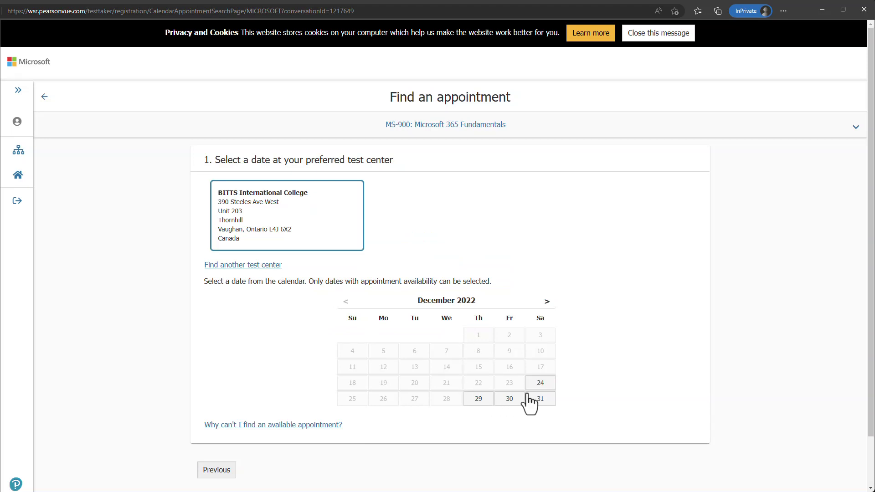
click(478, 399)
scroll(614, 394, down, 5)
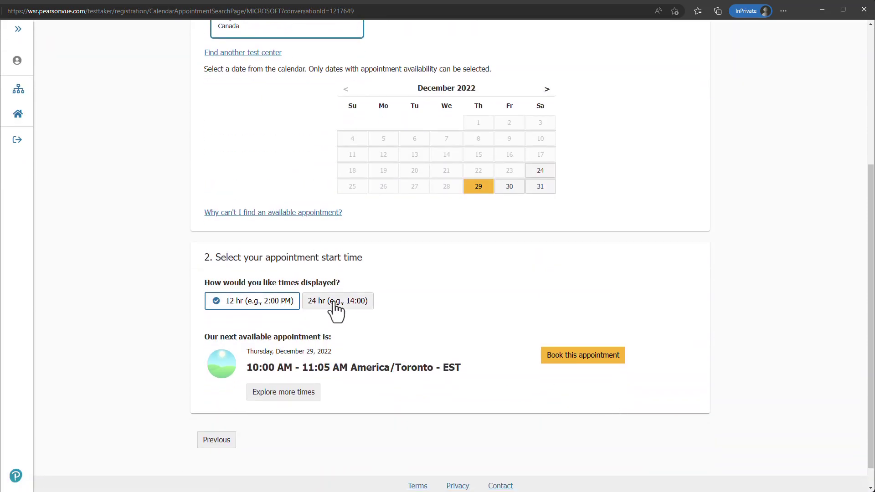
click(300, 400)
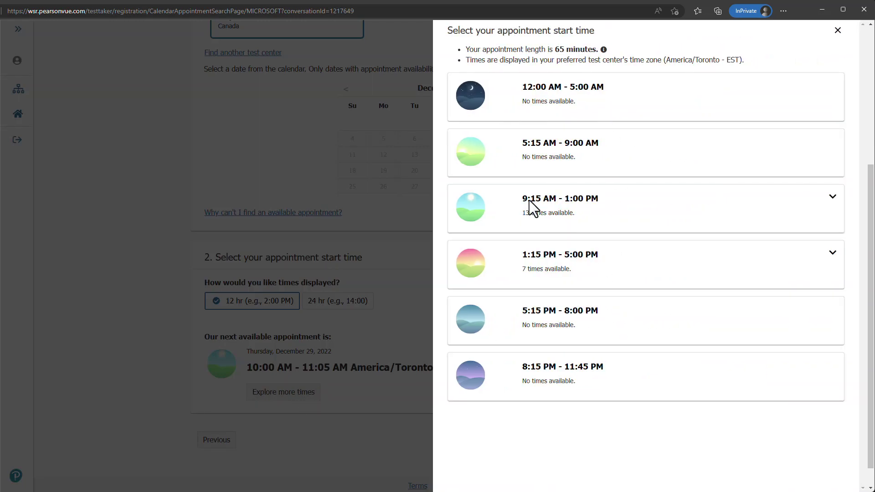
click(836, 197)
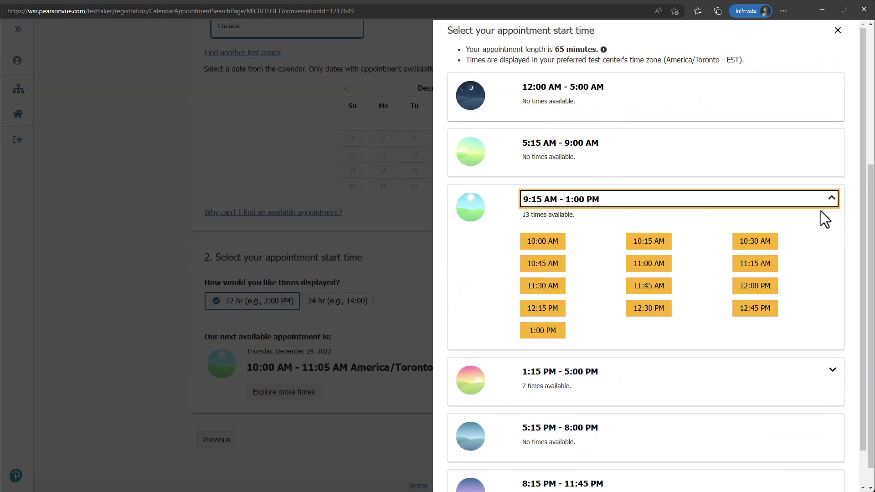
click(644, 286)
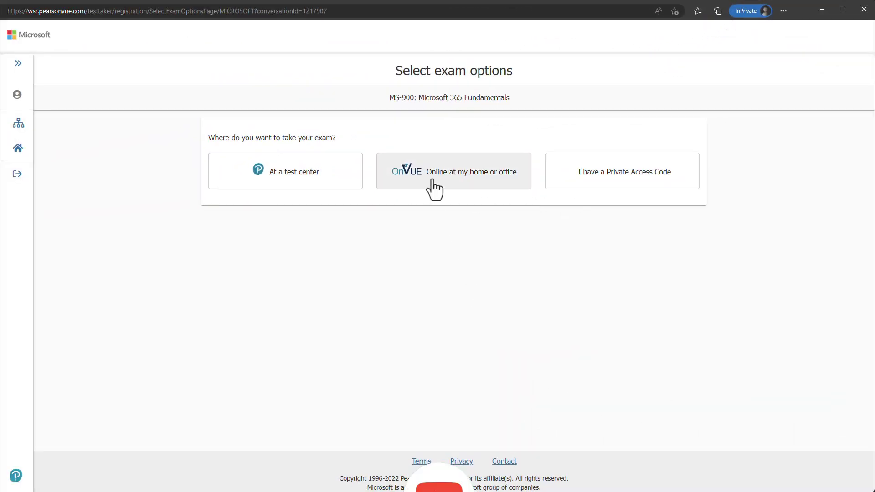
- Switch to an OnVUE online exam, keep the language, and agree to both candidate agreements
click(432, 177)
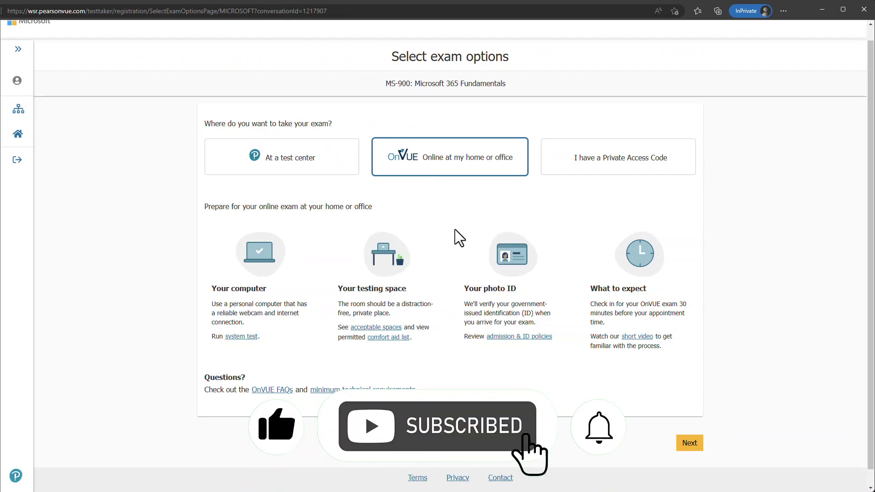
click(688, 443)
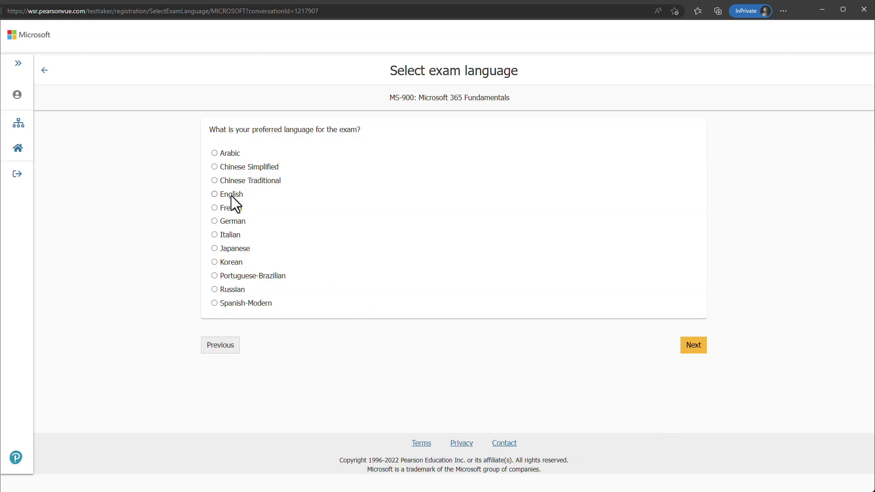
click(692, 349)
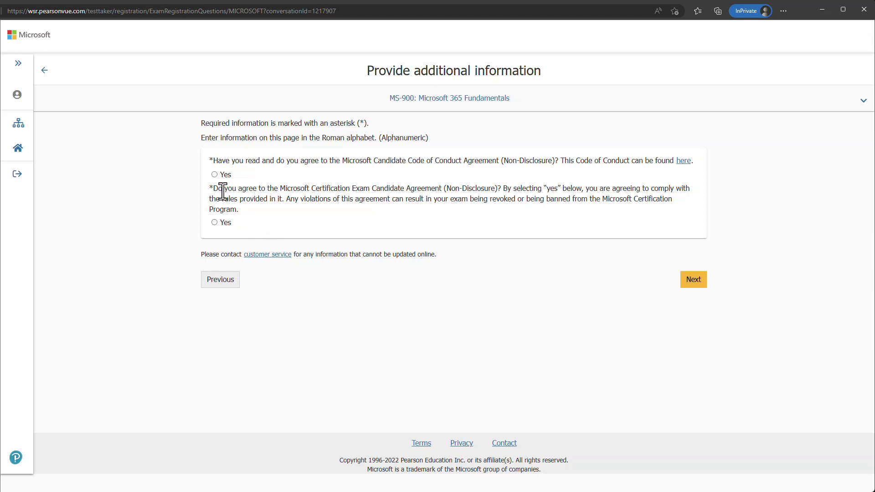
click(214, 175)
click(214, 222)
click(694, 284)
- Agree to every exam policy section, including Third Party Prohibition, Limited License and Facial Comparison
scroll(338, 342, down, 20)
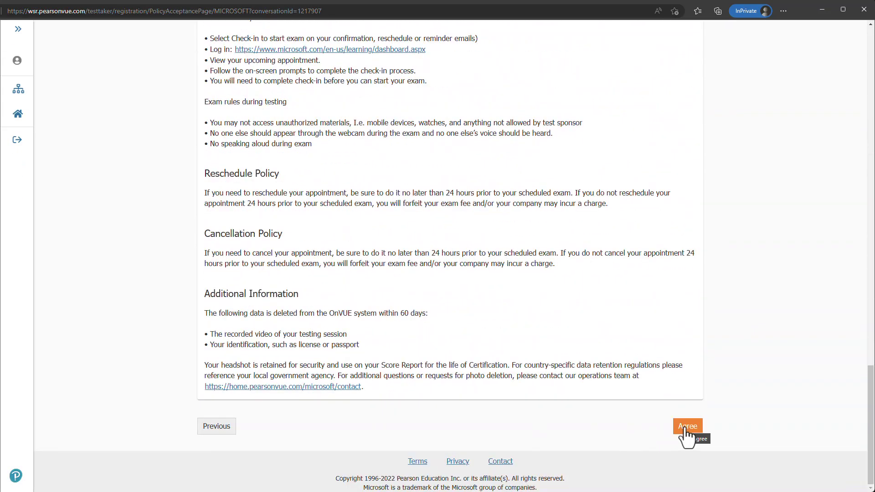
click(687, 427)
click(209, 213)
scroll(212, 264, down, 1)
click(209, 237)
click(209, 310)
scroll(210, 241, down, 4)
click(210, 237)
click(210, 329)
click(211, 422)
scroll(213, 422, down, 5)
scroll(212, 421, down, 15)
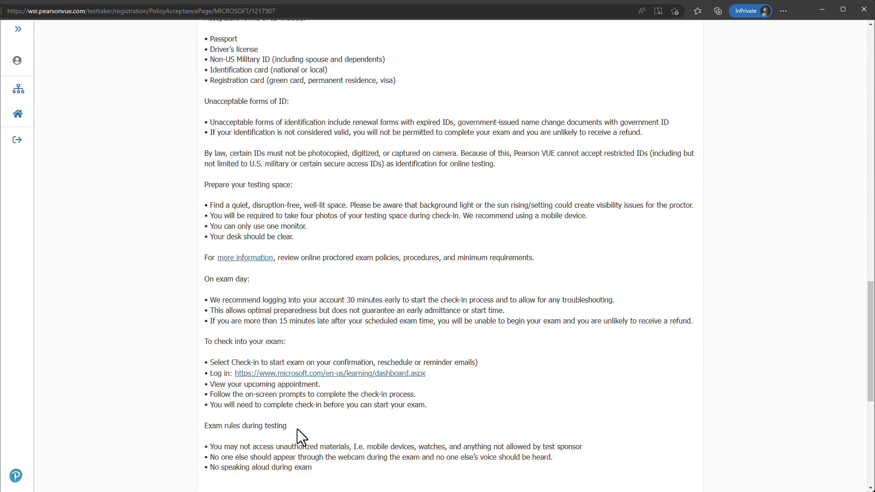
click(685, 477)
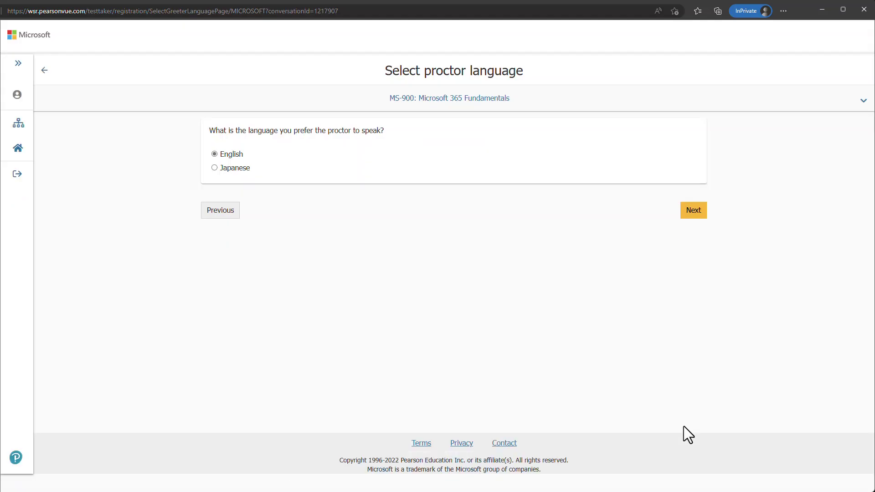
- Keep English proctoring, confirm America/New_York time, and book 30 December at 2:30 PM
click(695, 214)
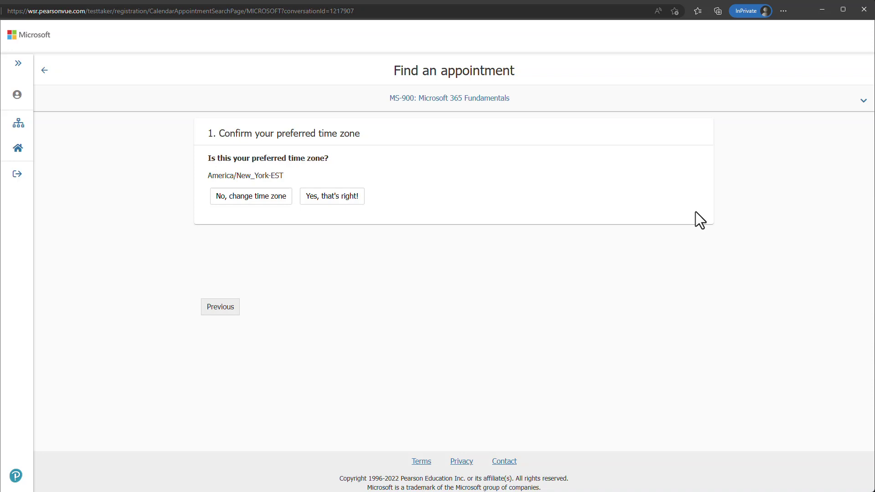
click(331, 197)
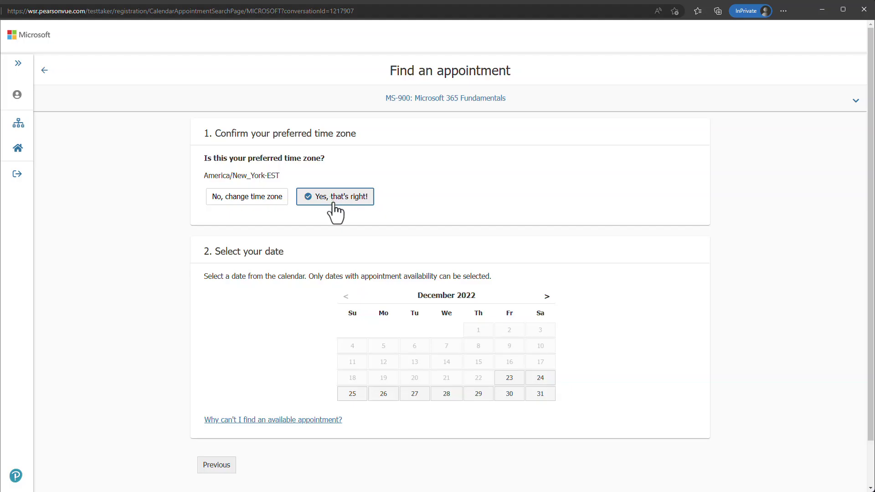
click(510, 395)
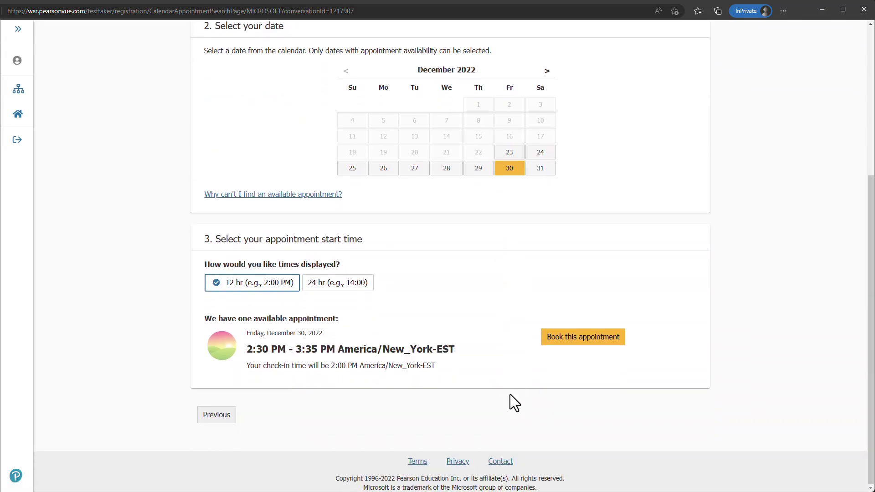
click(582, 340)
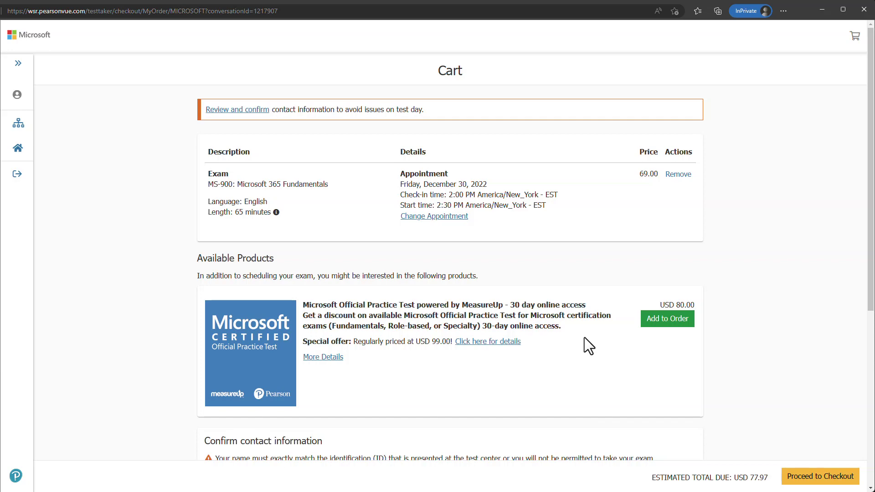
- Check out, paste and apply the Fundamentals voucher code for a USD 0.00 total, and submit
scroll(584, 337, down, 6)
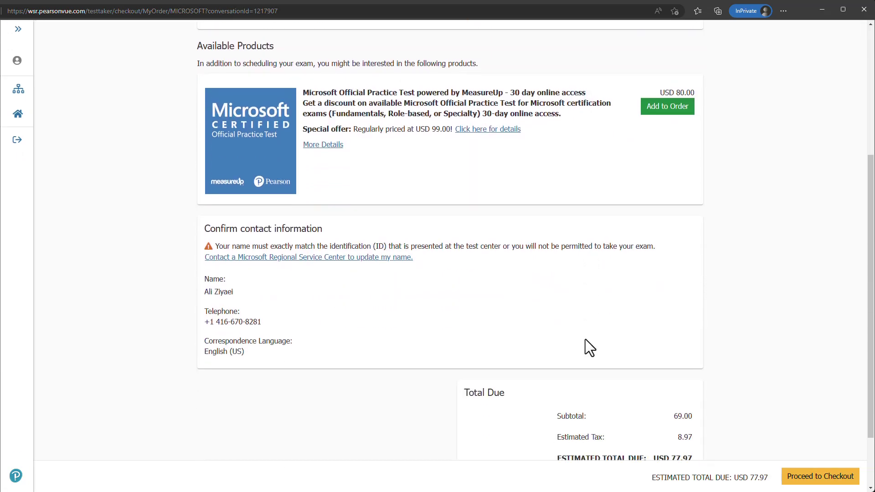
click(817, 441)
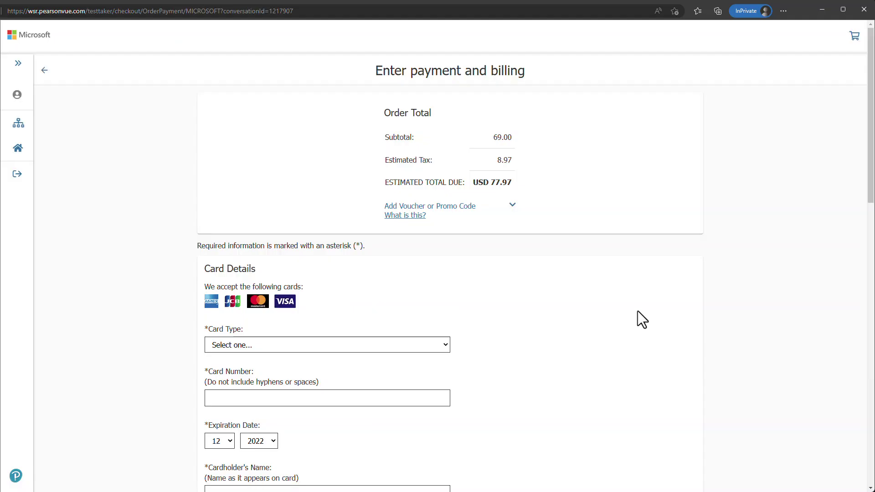
click(511, 206)
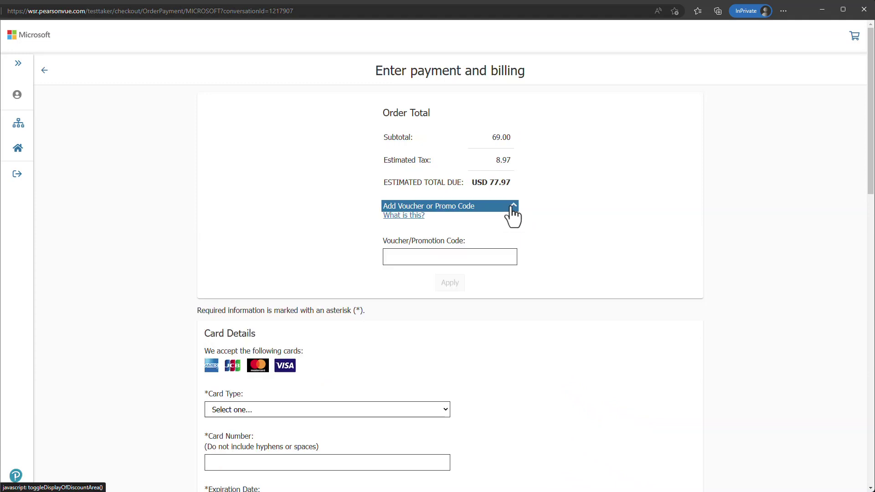
click(437, 260)
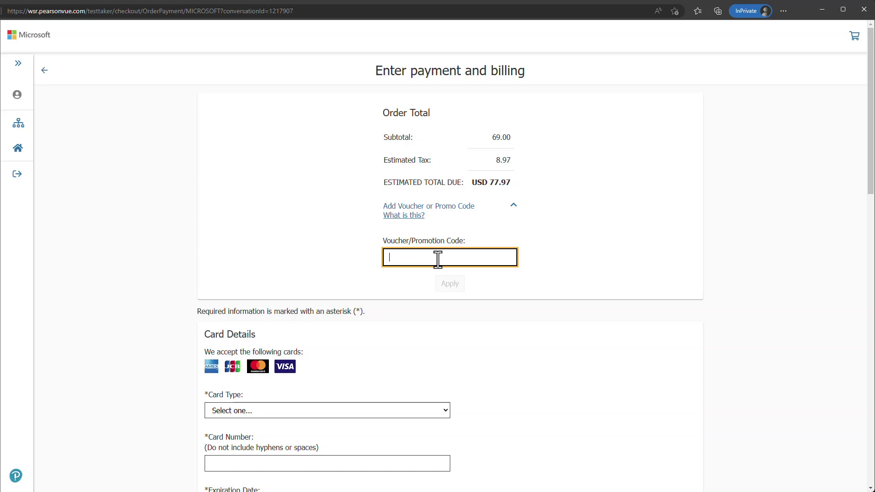
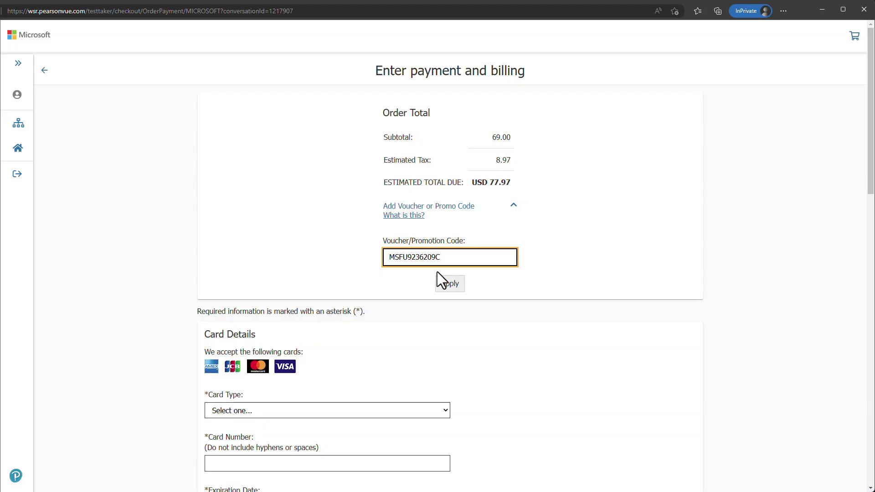
click(448, 283)
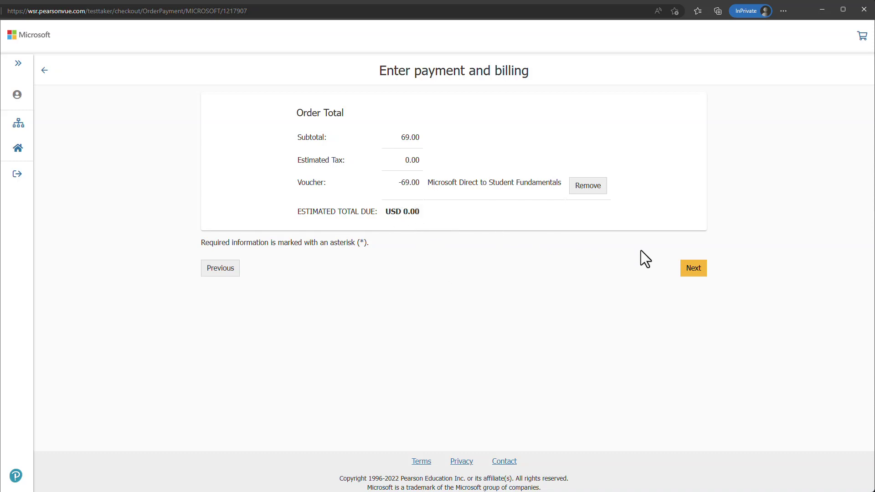
click(693, 269)
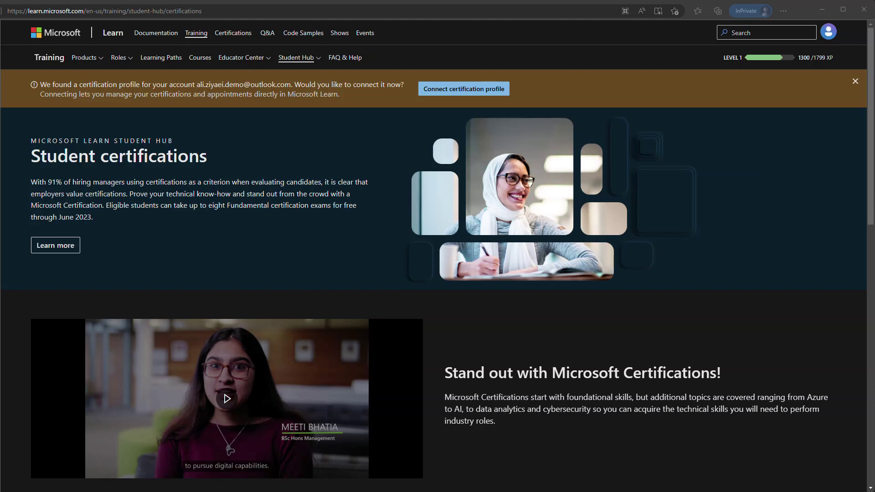
- Connect the found certification profile to the Microsoft Learn account, confirming in the dialog
click(479, 91)
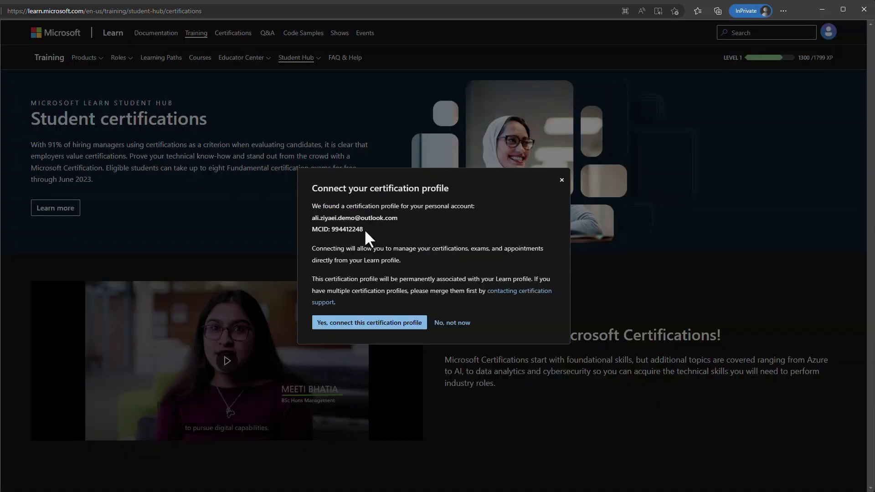
drag(364, 229, 330, 233)
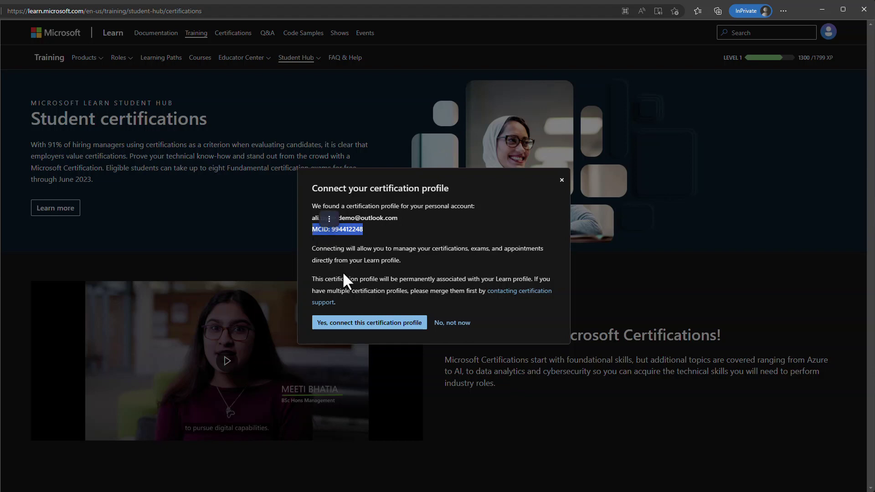
click(395, 324)
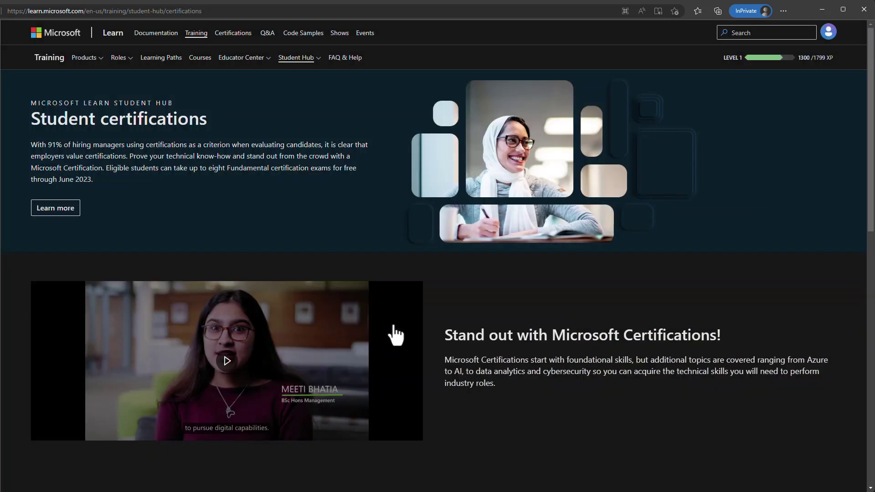